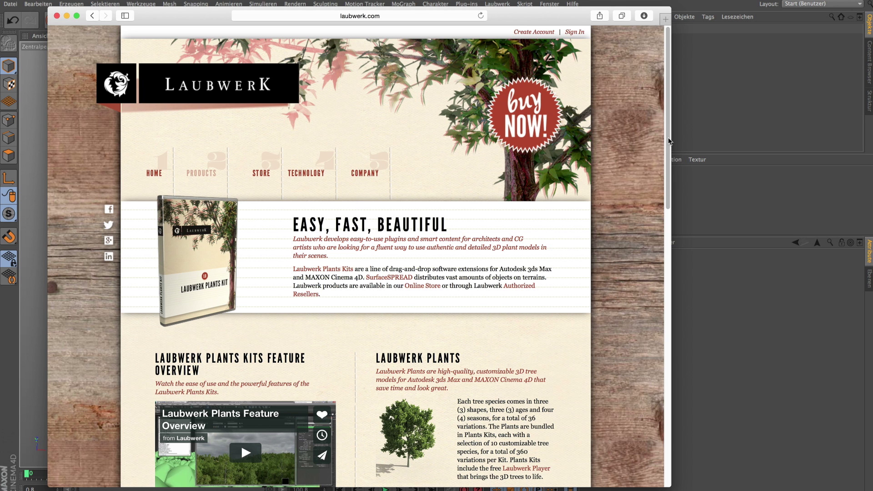
- Scroll the Laubwerk page to the SurfaceSPREAD section, then bring Cinema 4D to the front
drag(669, 141, 648, 279)
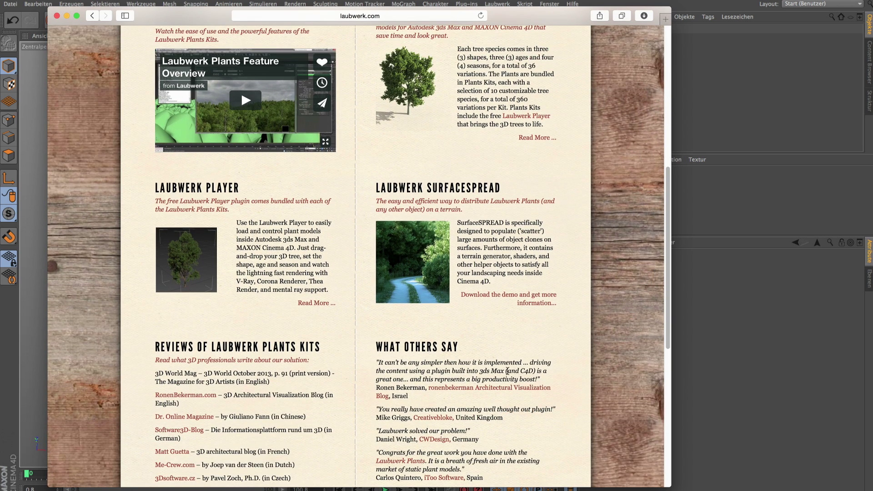
click(740, 104)
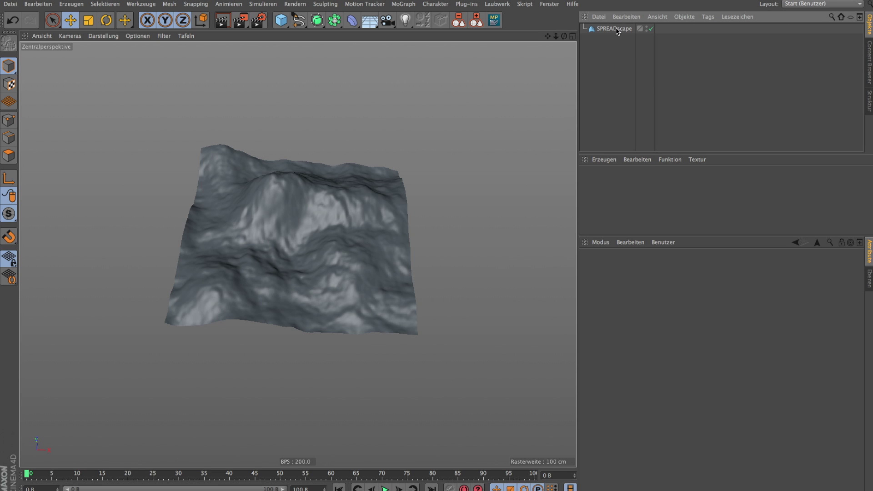
- Switch off SPREADscape and add a Landschaft primitive to the scene
click(614, 30)
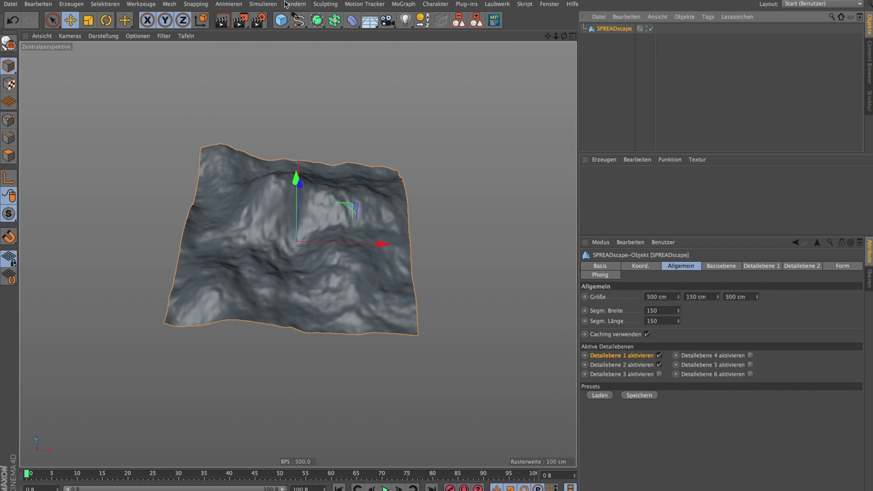
click(651, 28)
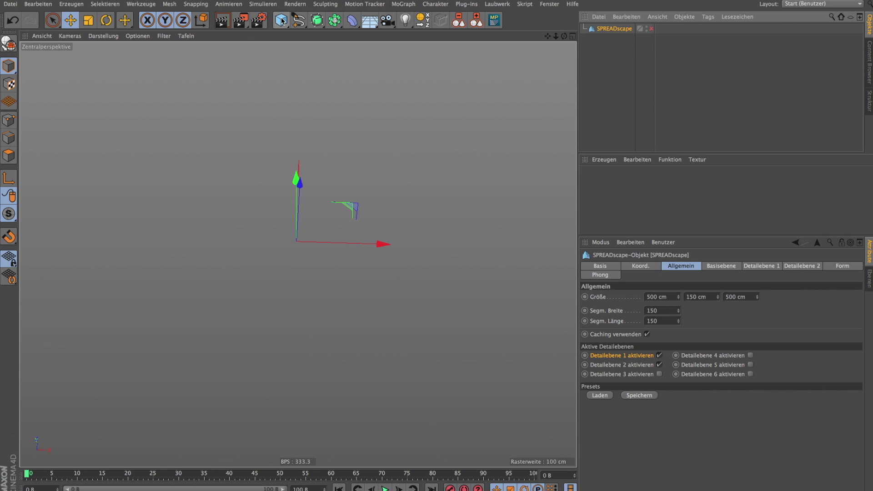
drag(282, 21, 561, 83)
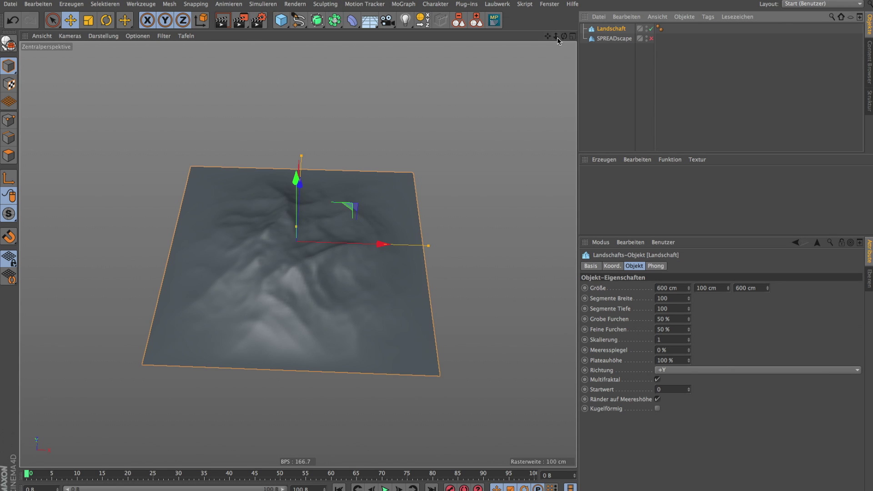
- Raise the Landschaft to 261 cm tall and show SPREADscape in its place
drag(564, 36, 565, 38)
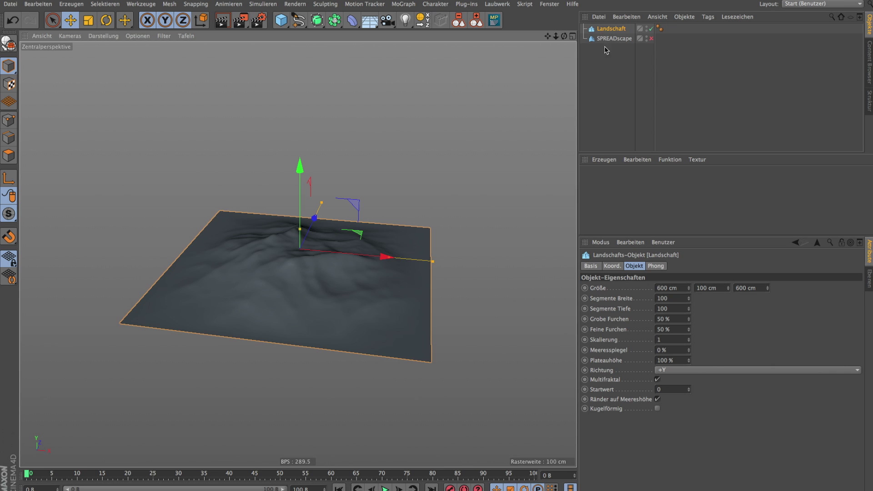
drag(556, 35, 559, 39)
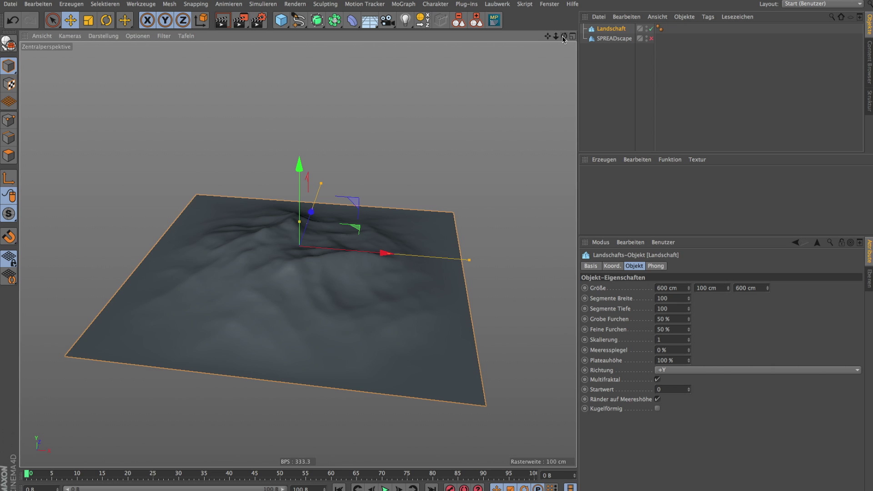
mouse_move(728, 288)
mouse_down()
mouse_move(728, 269)
mouse_move(728, 278)
mouse_up()
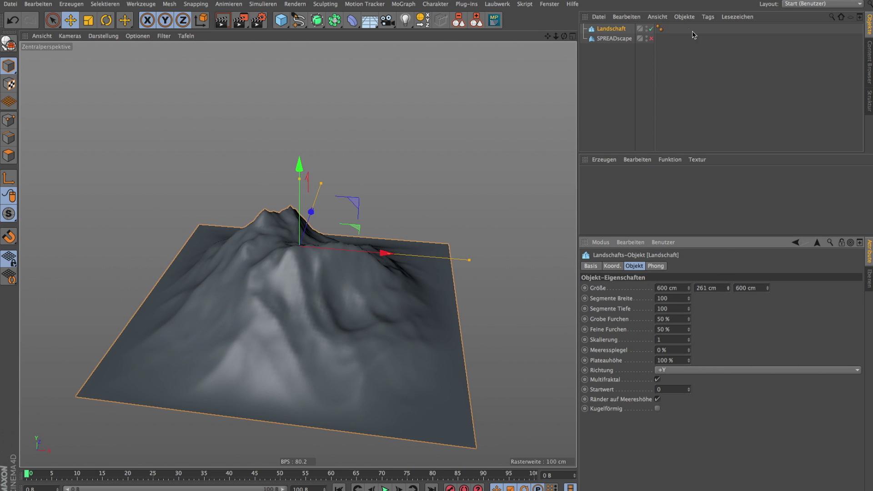
click(651, 39)
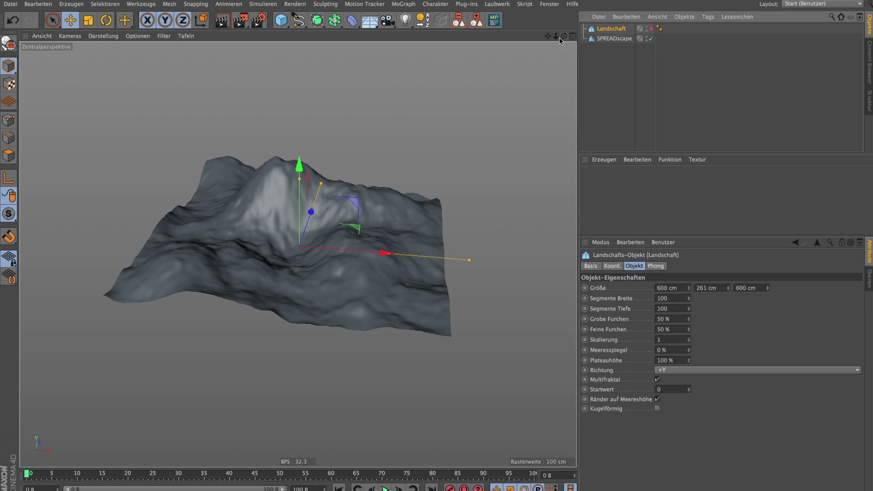
drag(564, 36, 562, 39)
- Resize the SPREADscape terrain to 730 × 226 × 775 cm
click(613, 38)
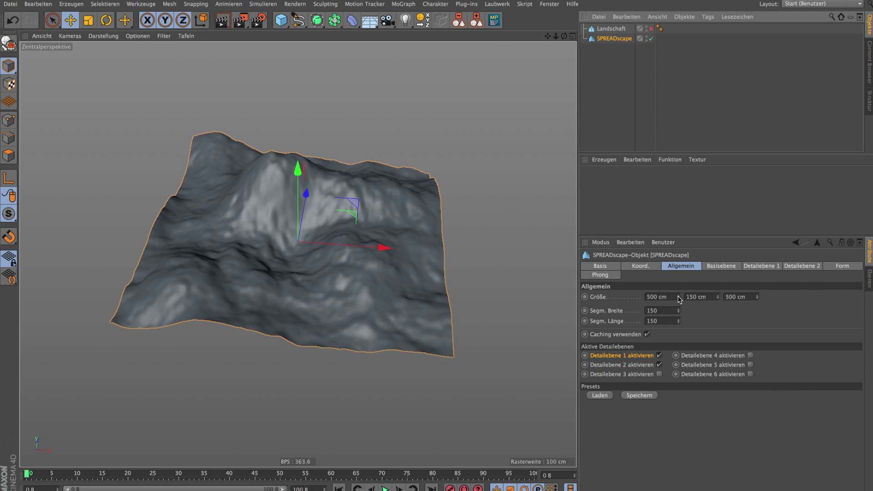
mouse_move(679, 298)
mouse_down()
mouse_move(800, 298)
mouse_move(753, 309)
mouse_up()
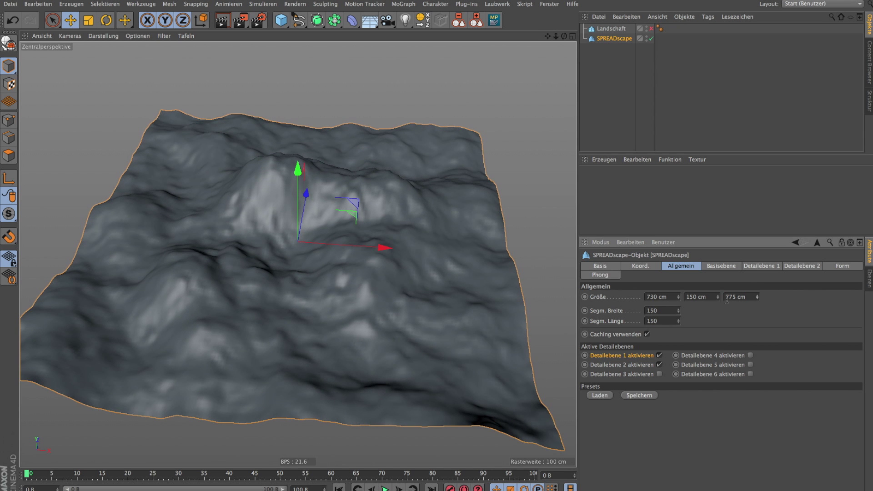
drag(718, 299, 718, 299)
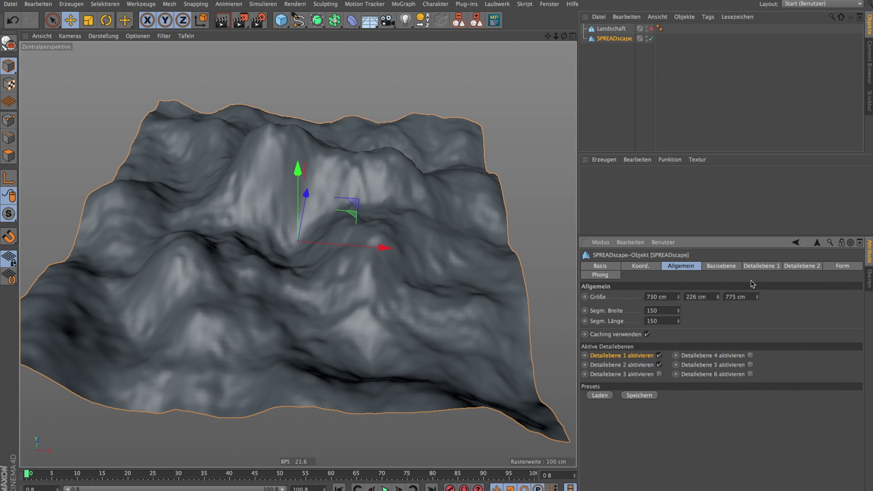
- Set base layer Skalierung to 0.44 and offset to 0.7, −0.13, 1.16
click(729, 269)
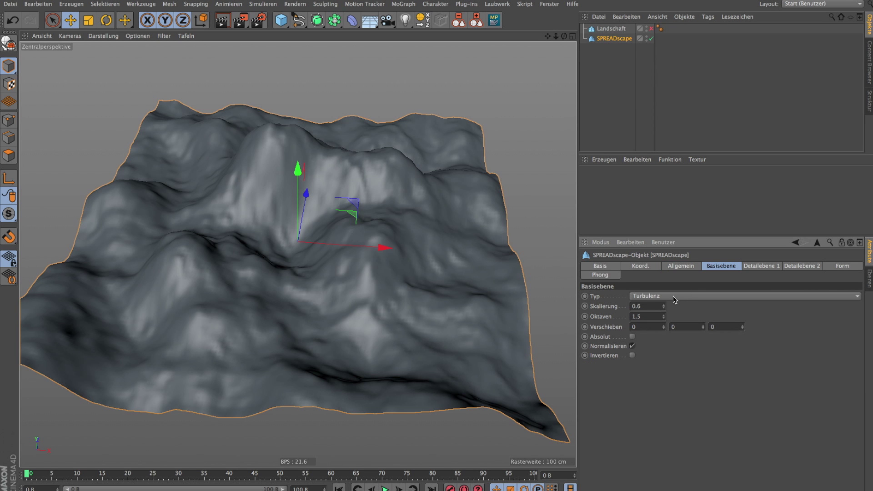
drag(665, 307, 663, 318)
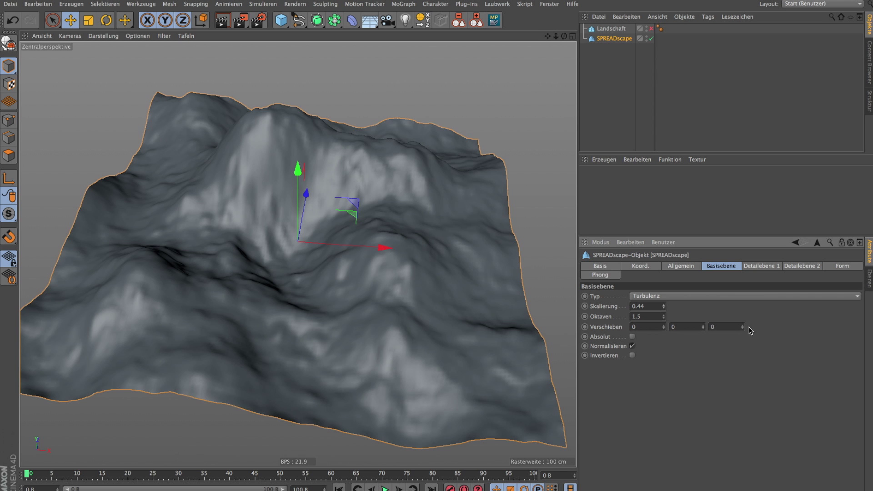
drag(742, 327, 742, 298)
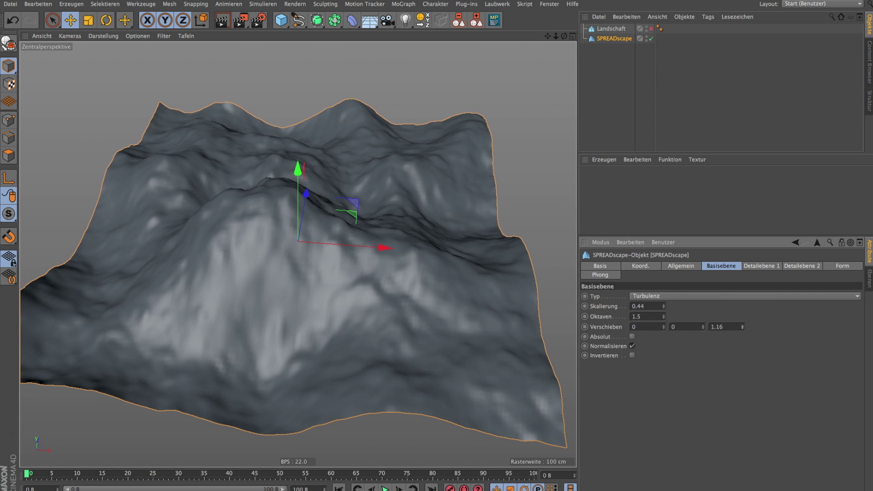
mouse_move(666, 329)
mouse_down()
mouse_move(665, 306)
mouse_move(665, 326)
mouse_move(703, 309)
mouse_move(703, 346)
mouse_up()
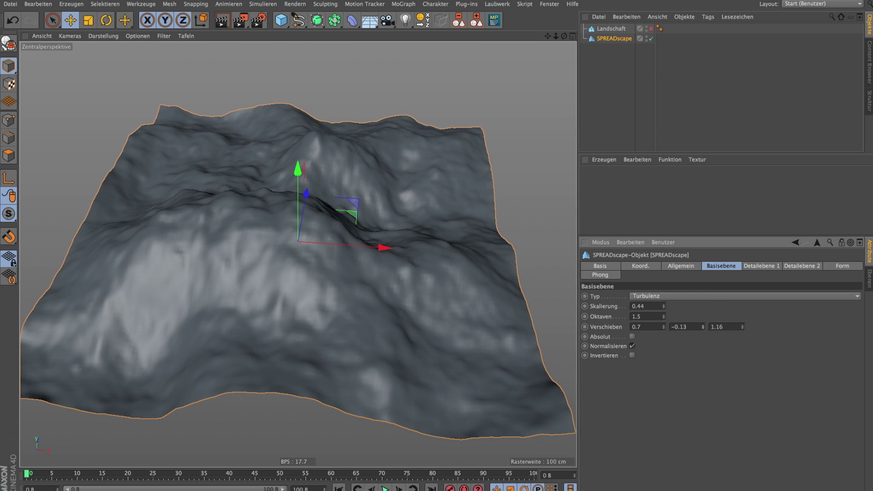
- Try Noise and Ridged Multifractal as the base layer noise type
click(852, 296)
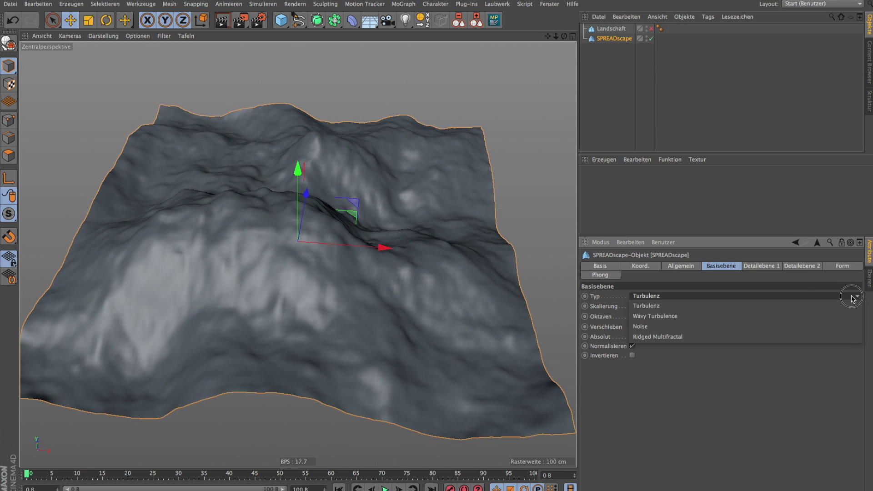
click(833, 326)
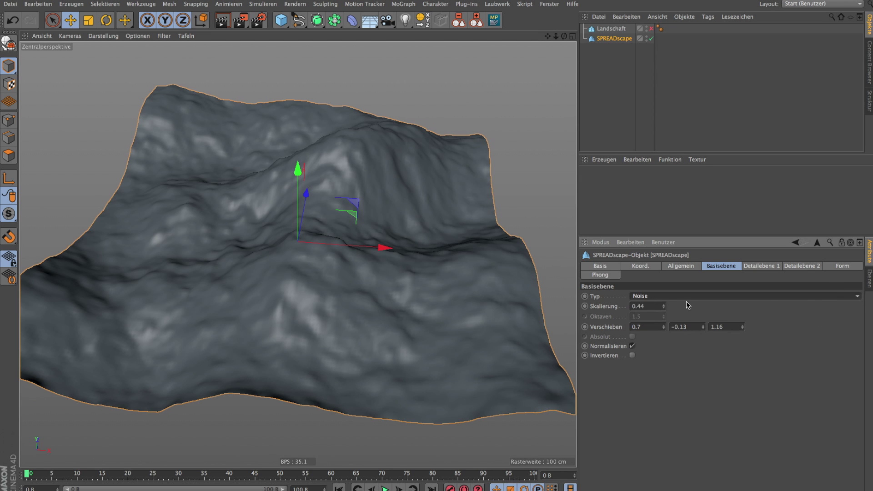
click(821, 296)
click(808, 337)
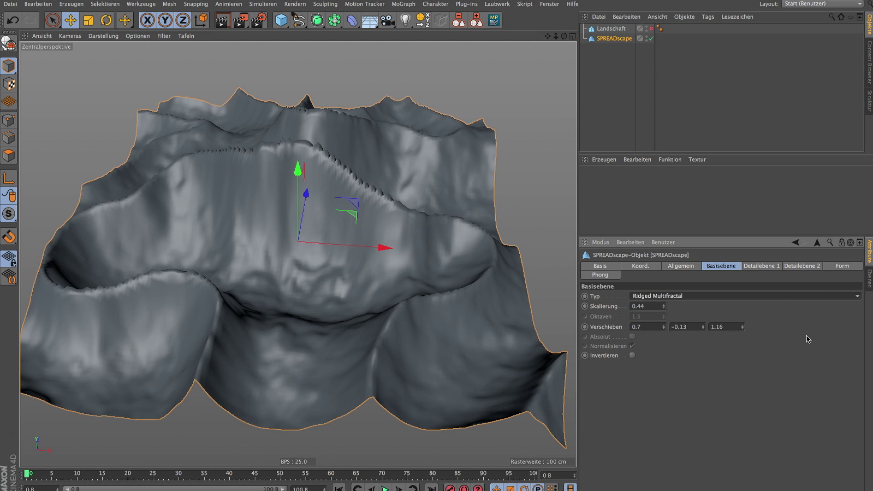
click(739, 297)
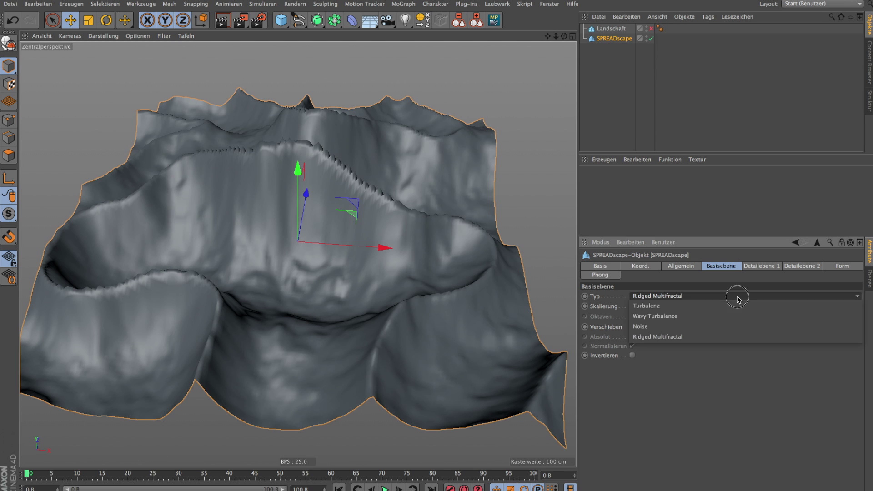
click(742, 380)
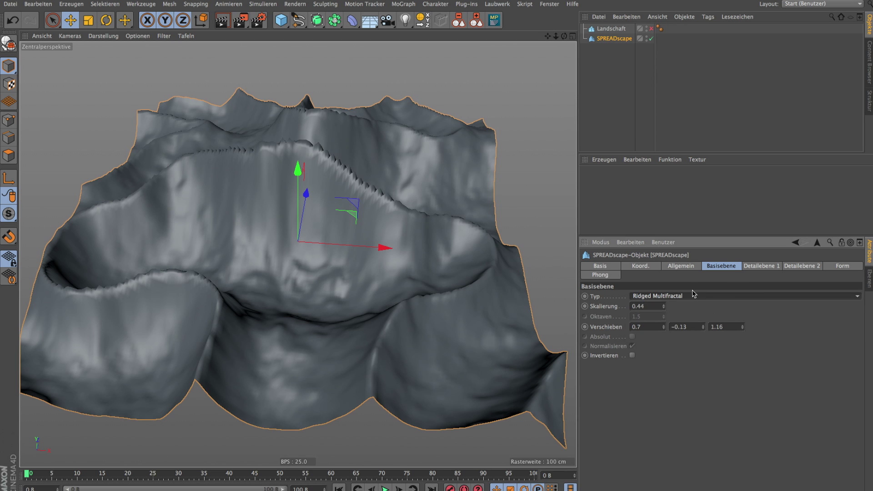
- Set the terrain mesh to 160 width by 400 length segments
click(687, 267)
click(663, 311)
text(400)
key(Tab)
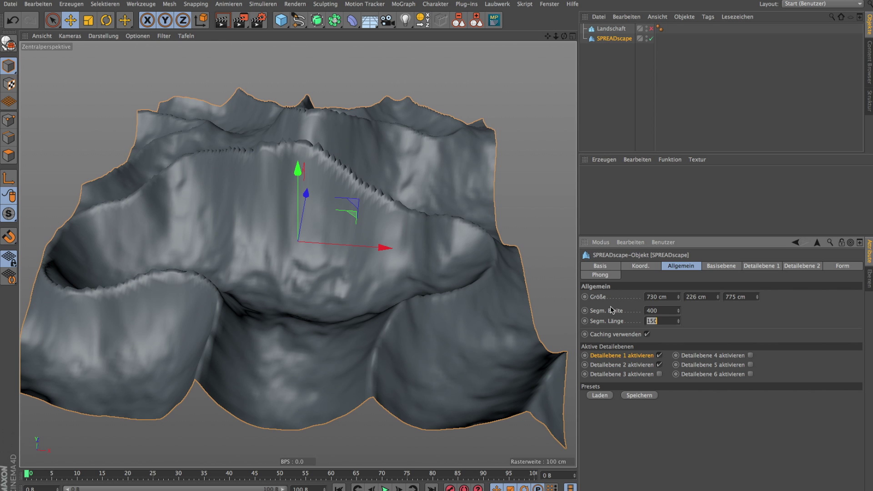
text(400)
key(Return)
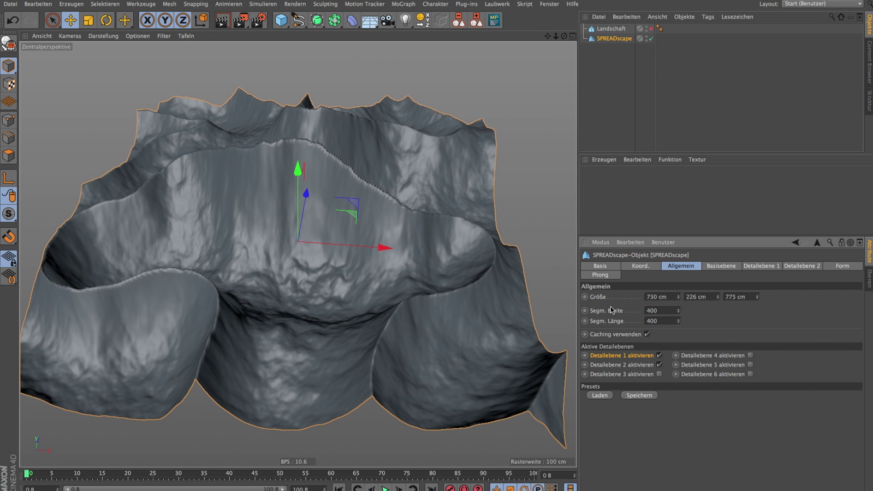
click(663, 310)
text(160)
key(Tab)
text(16)
- Return the base noise to Turbulenz with Skalierung 0.5
click(725, 268)
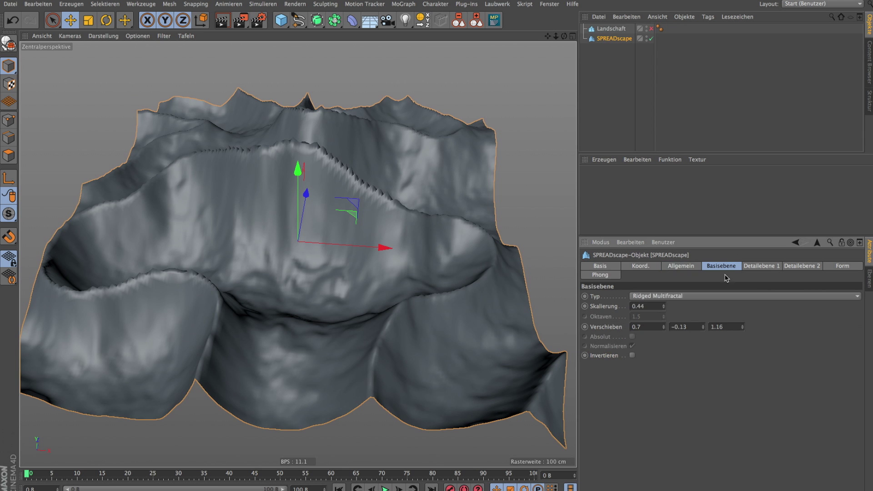
click(668, 300)
click(671, 306)
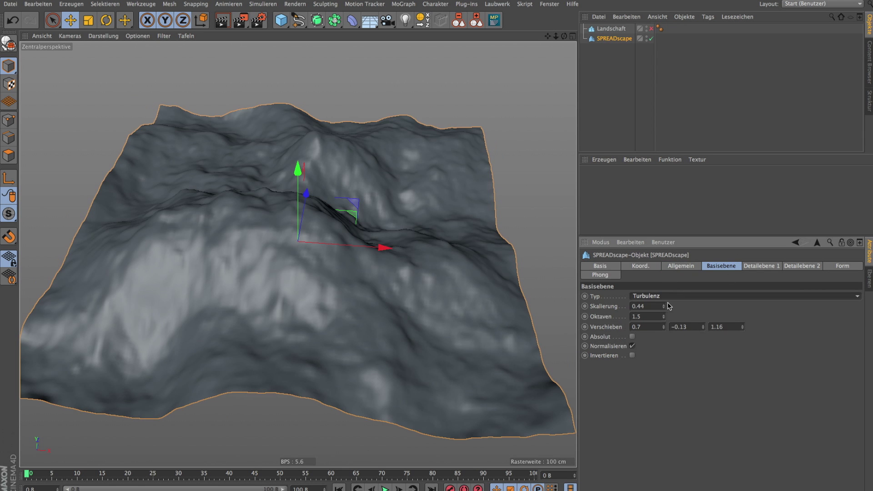
drag(663, 307, 663, 324)
drag(564, 35, 298, 254)
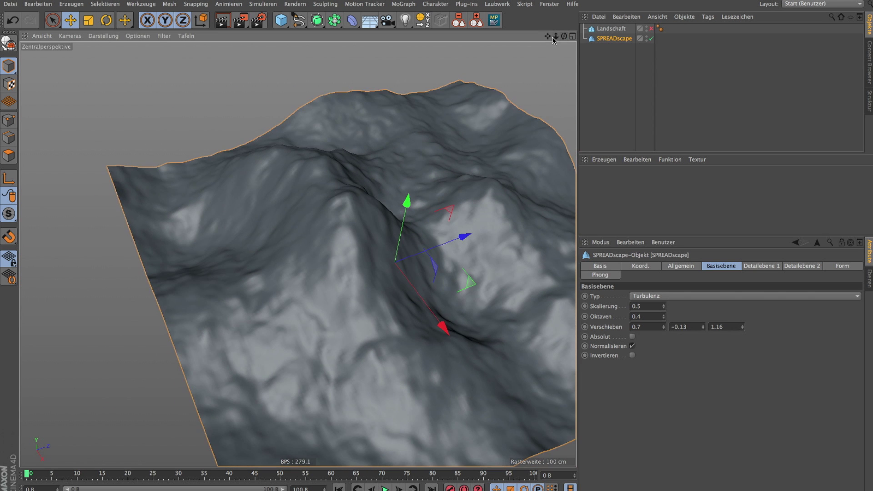
drag(556, 36, 669, 255)
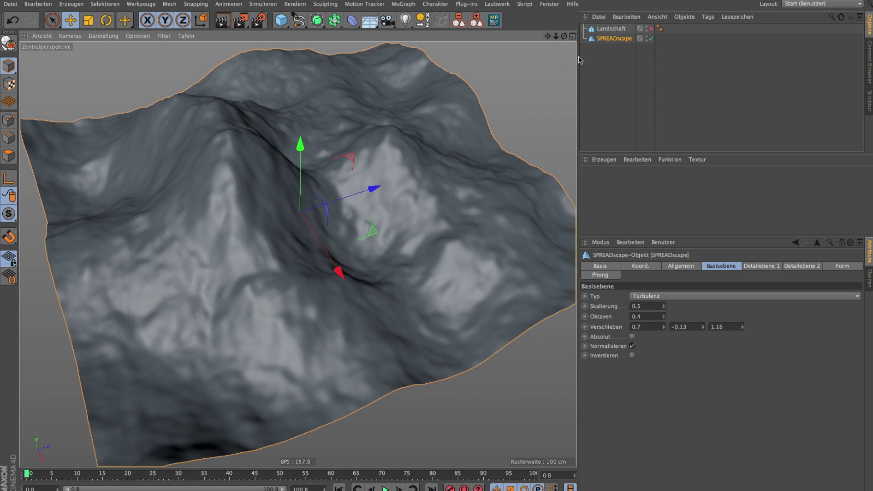
- Turn both detail layers off, then re-enable only Detailebene 1
click(672, 267)
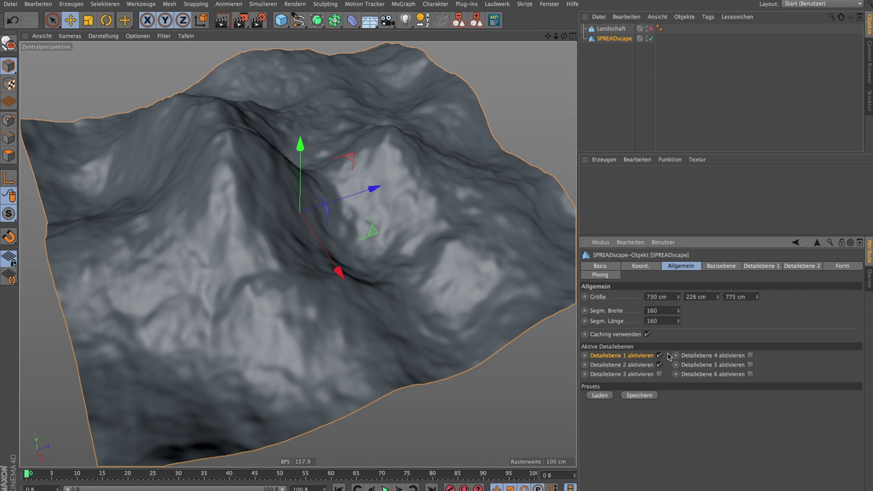
click(758, 267)
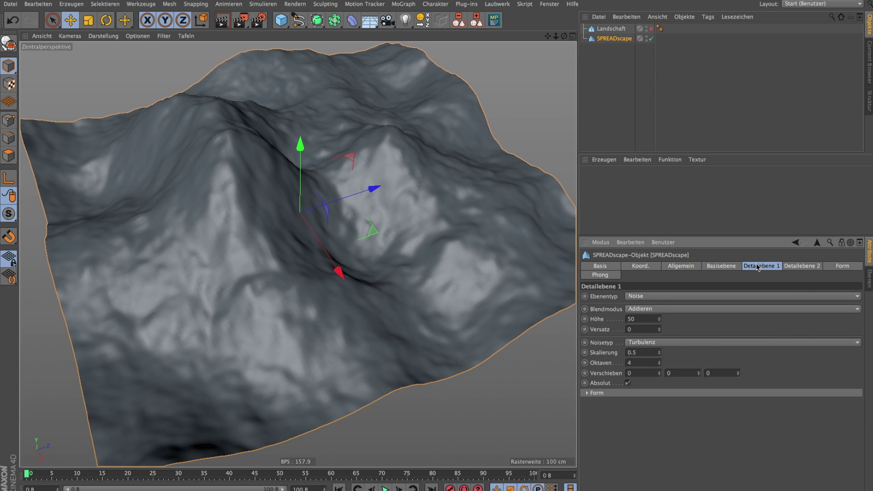
click(692, 268)
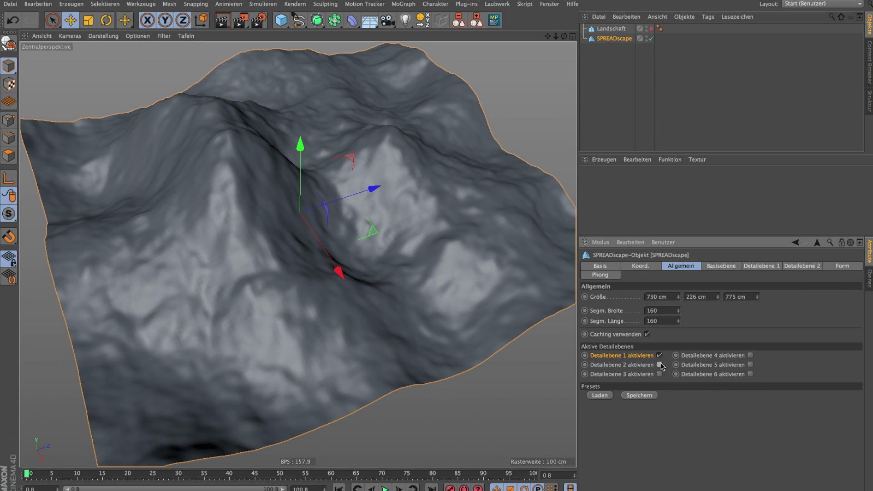
click(659, 365)
click(660, 347)
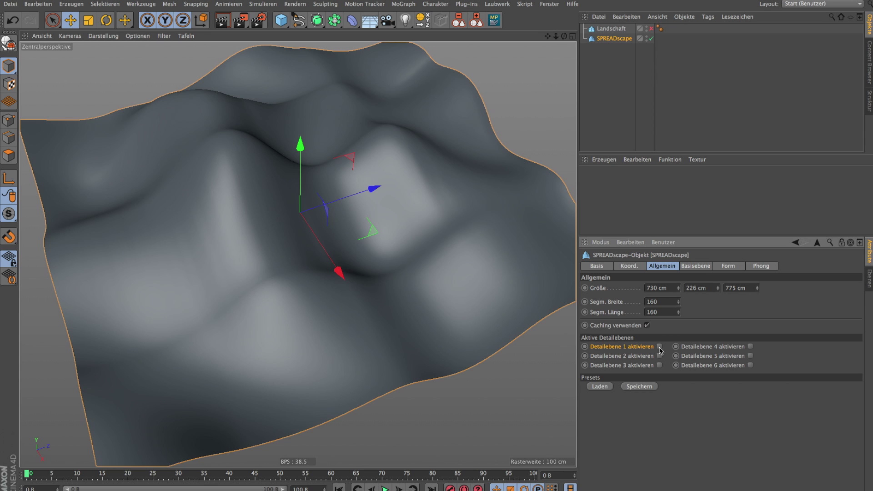
click(660, 347)
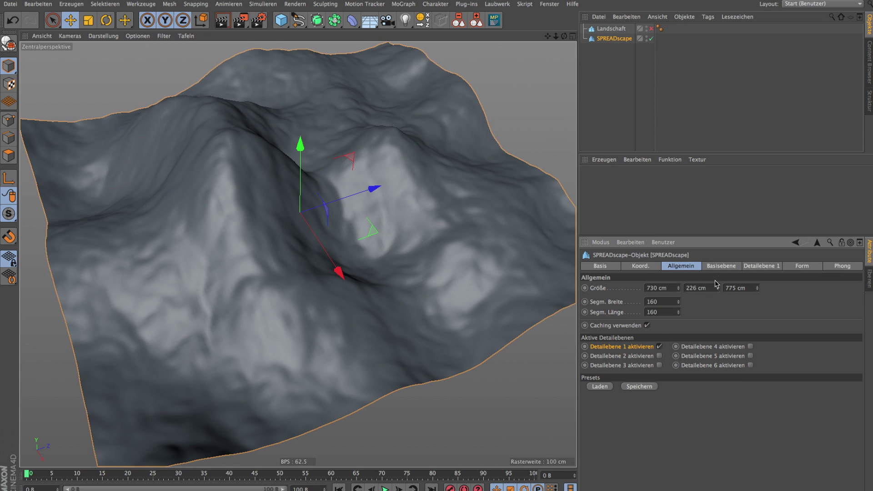
click(764, 267)
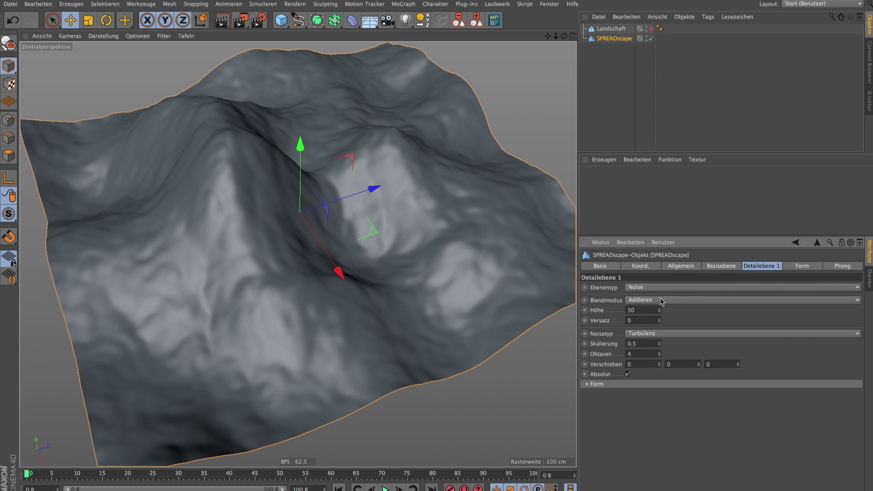
- Give detail layer 1 Turbulenz noise with Höhe 109, Skalierung 0.72, Oktaven 4.8
drag(564, 36, 545, 38)
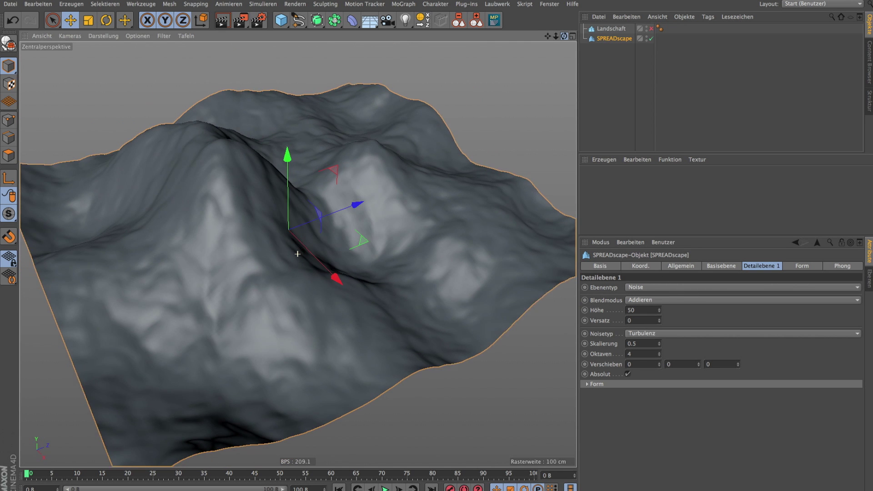
drag(297, 254, 296, 250)
mouse_move(659, 311)
mouse_down()
mouse_move(668, 311)
mouse_move(659, 310)
mouse_up()
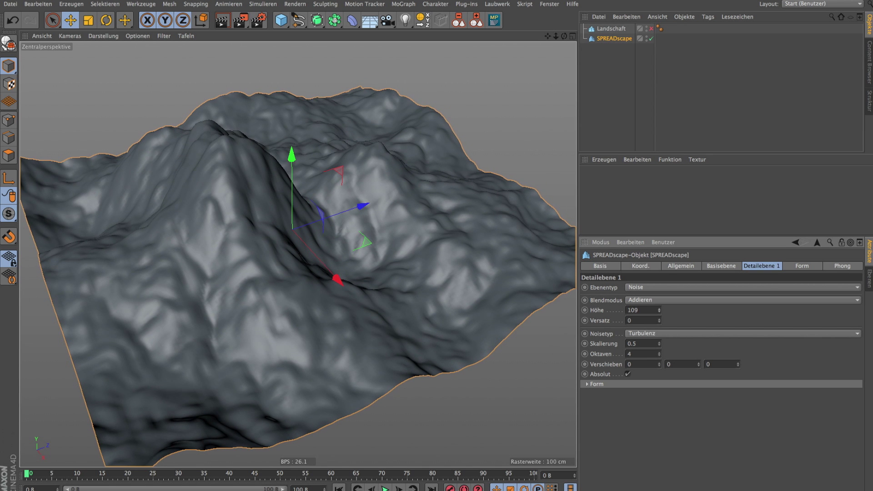
drag(659, 345, 659, 337)
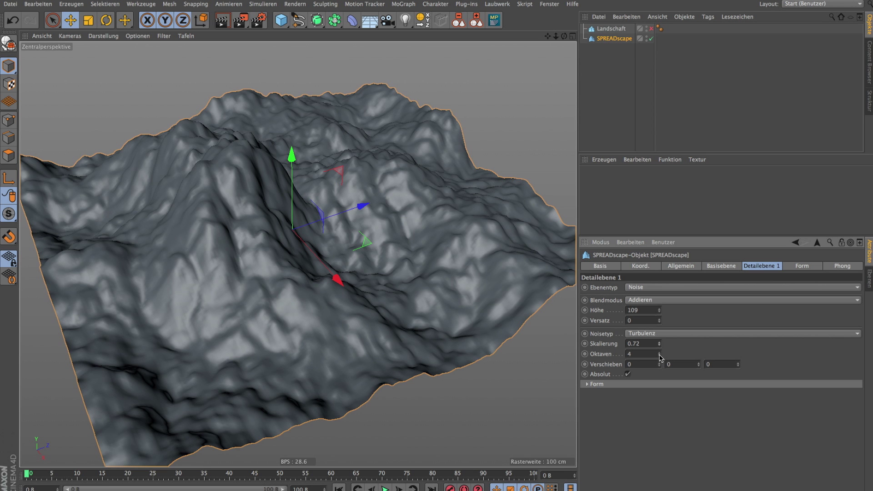
drag(660, 356, 660, 346)
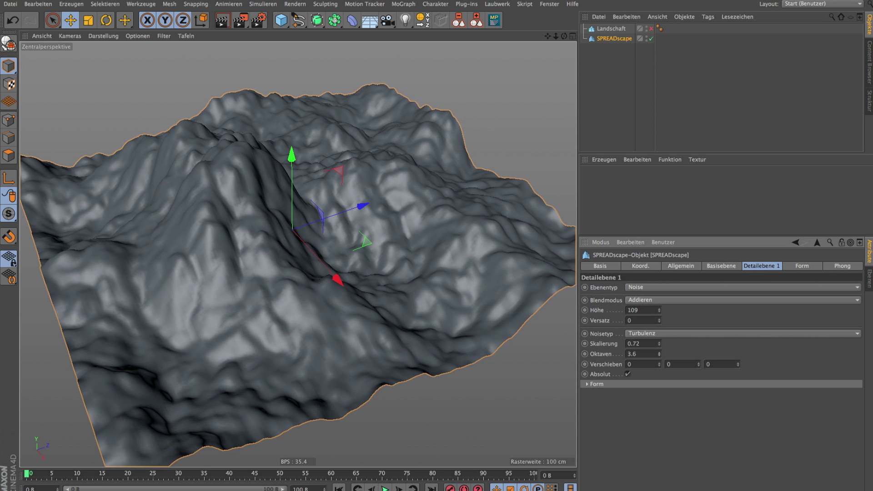
click(684, 335)
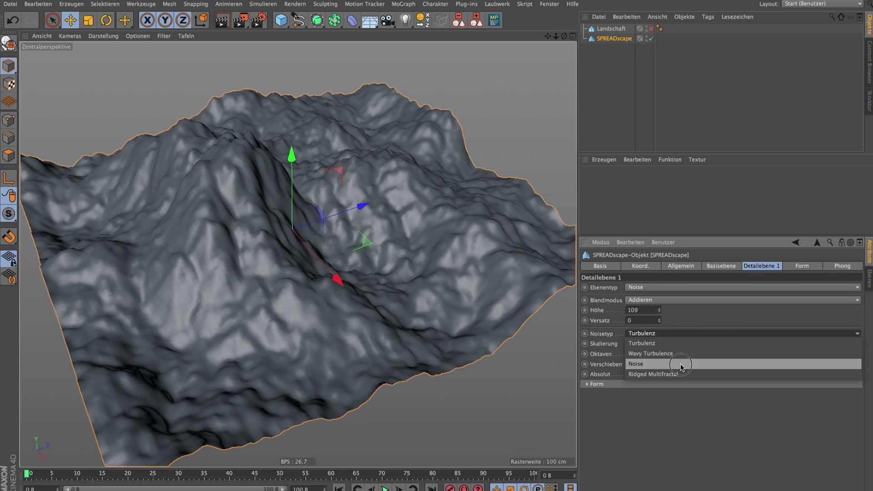
click(692, 318)
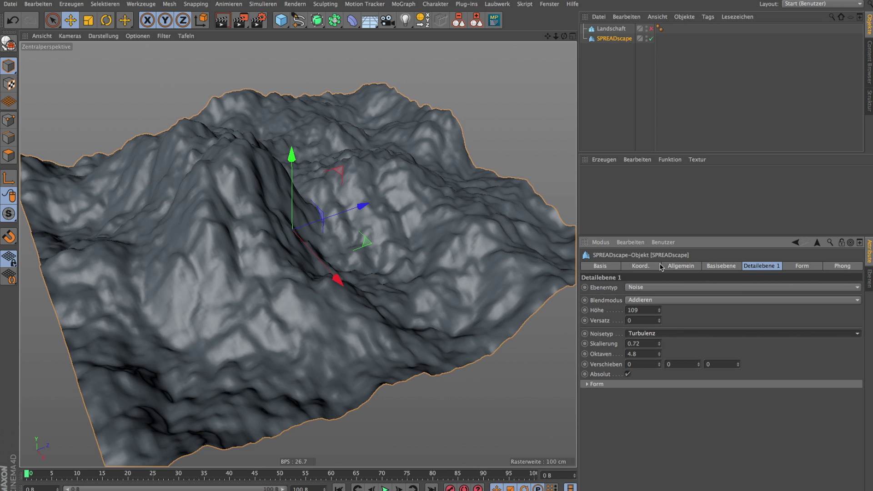
click(673, 269)
- Enable Detailebene 2 and review its Höhe 20, Skalierung 2, Oktaven 5 settings
click(660, 356)
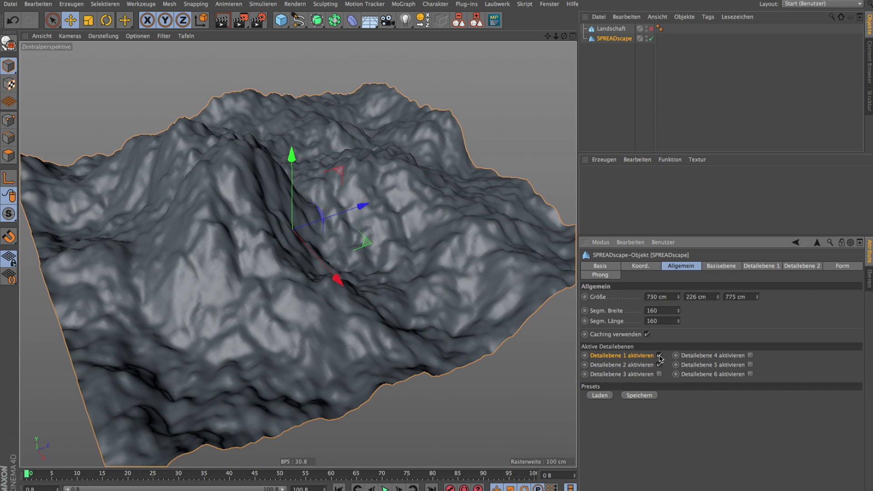
click(801, 267)
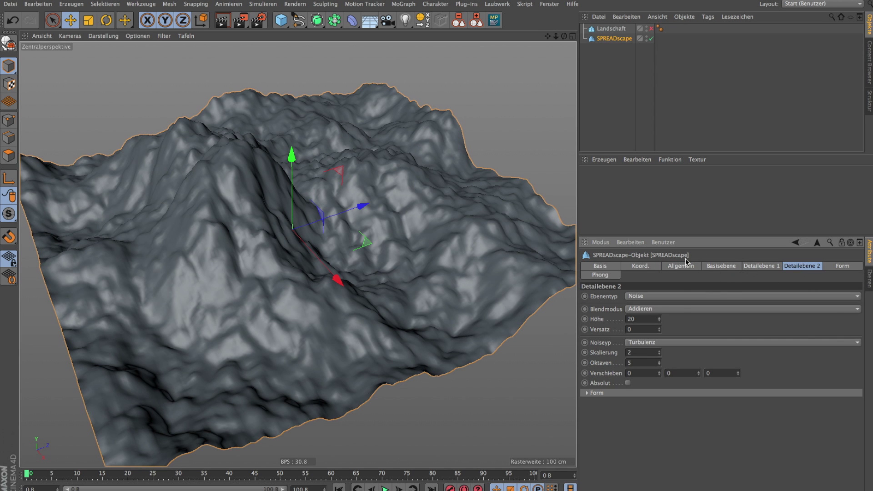
drag(564, 36, 536, 63)
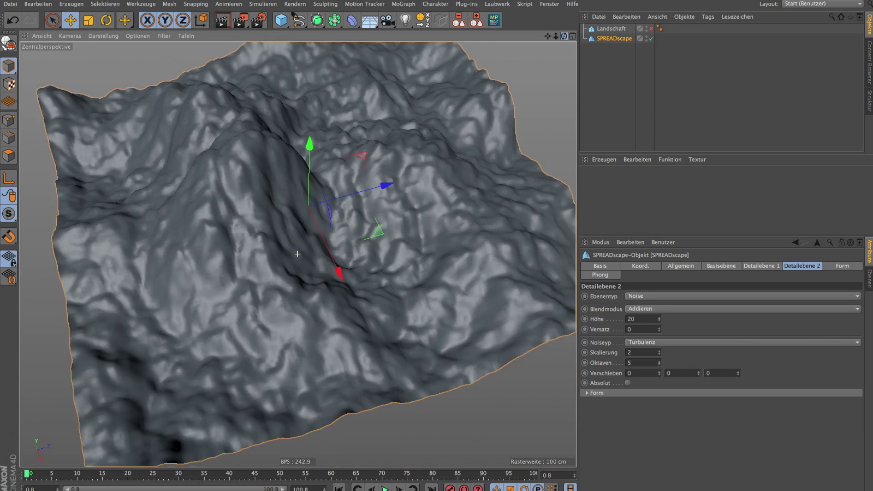
drag(297, 254, 254, 255)
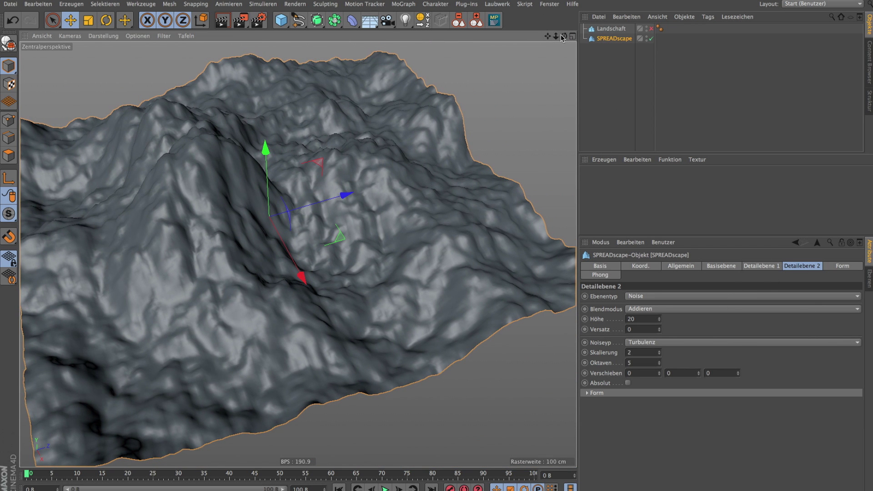
drag(562, 38, 541, 59)
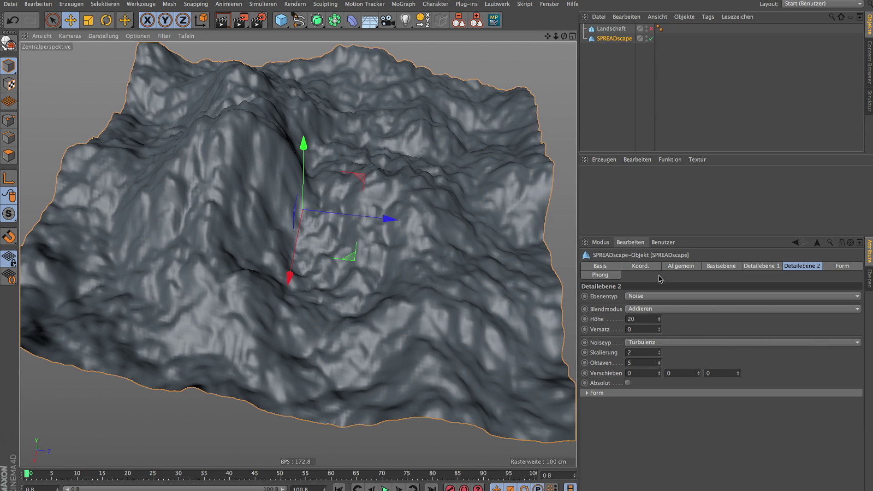
- Replace detail layer 2 with detail layer 3, using the Material layer type
click(682, 269)
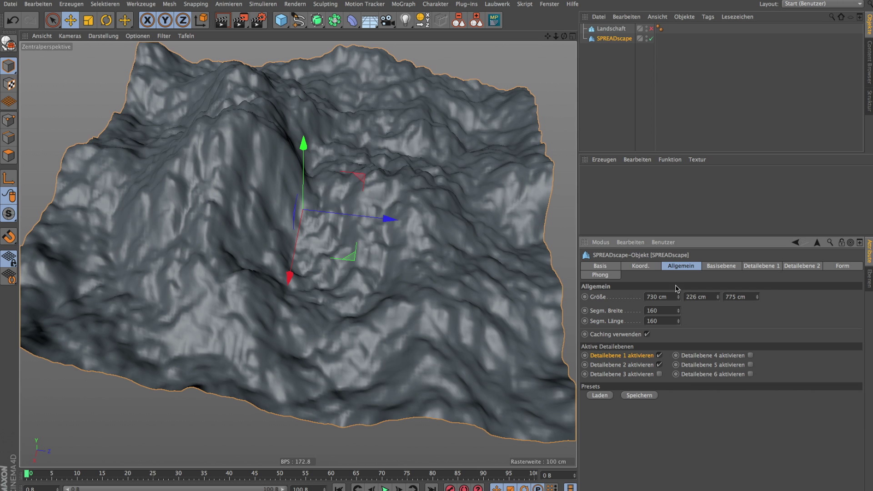
click(660, 365)
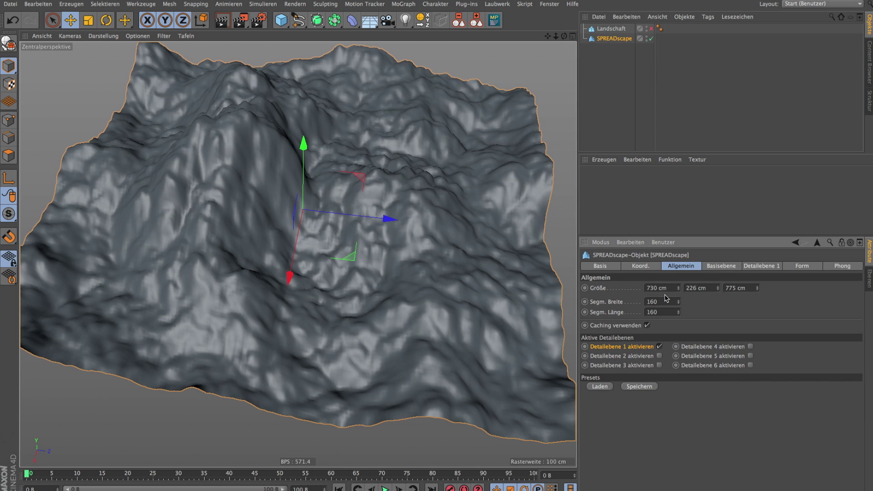
click(660, 365)
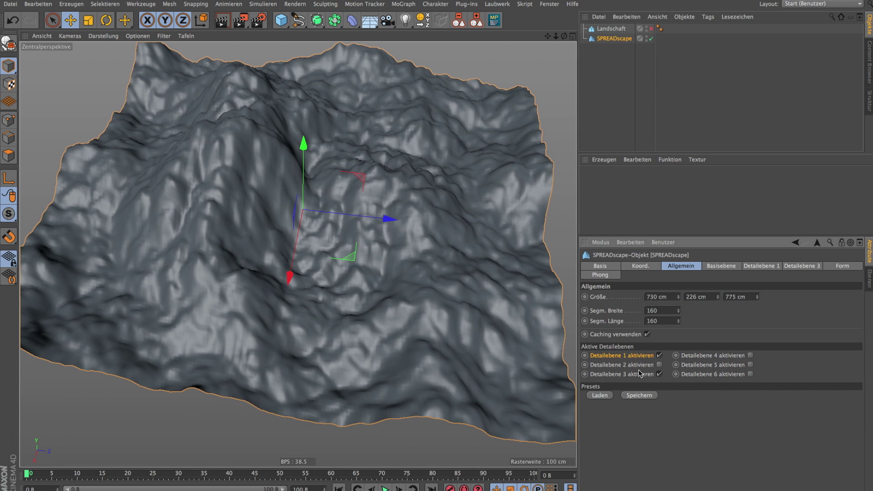
click(790, 268)
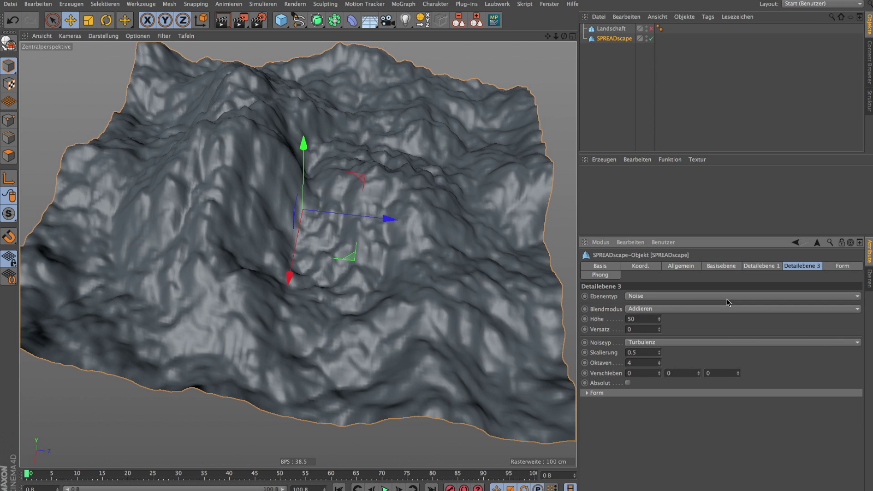
click(695, 298)
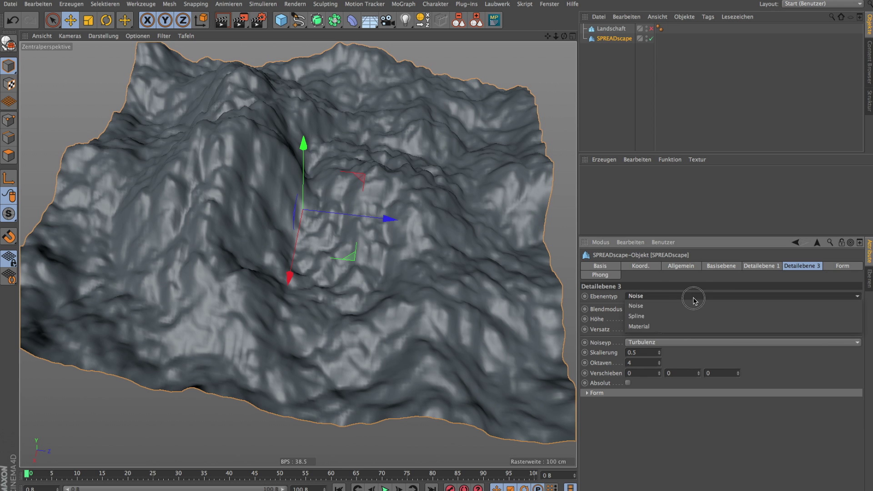
click(688, 327)
- Create a new material Mat with a Karo checker colour texture
double_click(598, 186)
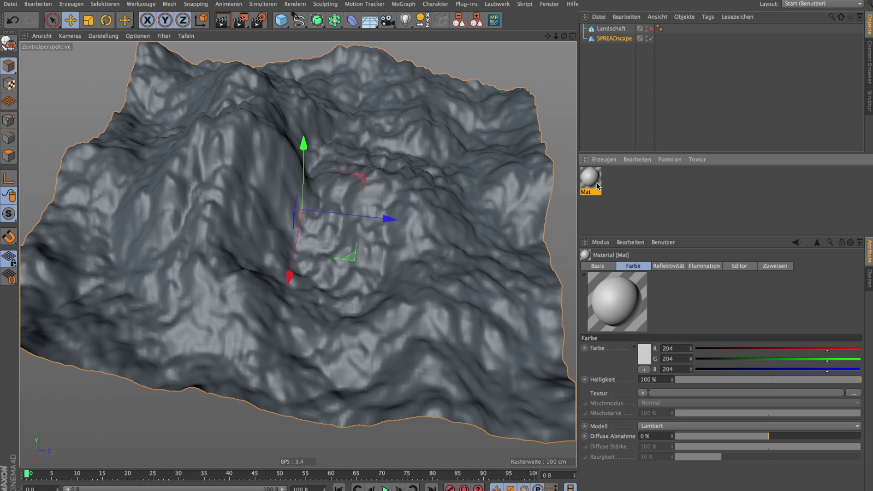
click(643, 393)
mouse_move(657, 341)
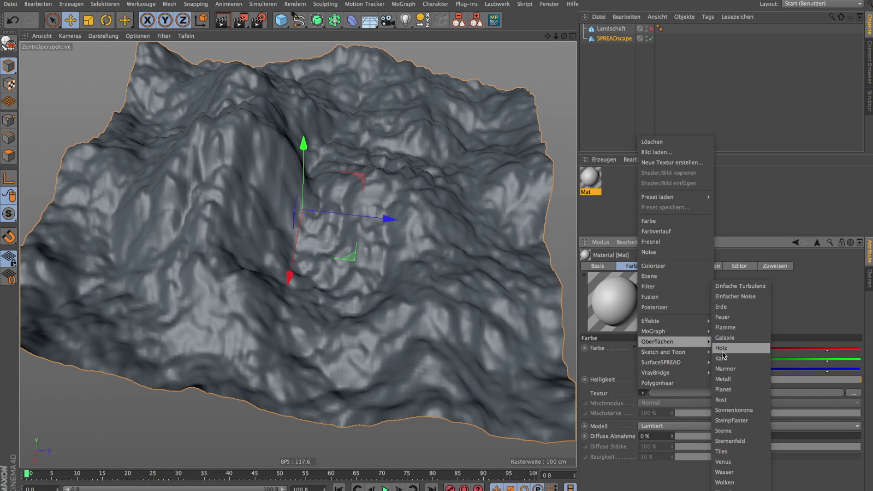
click(721, 358)
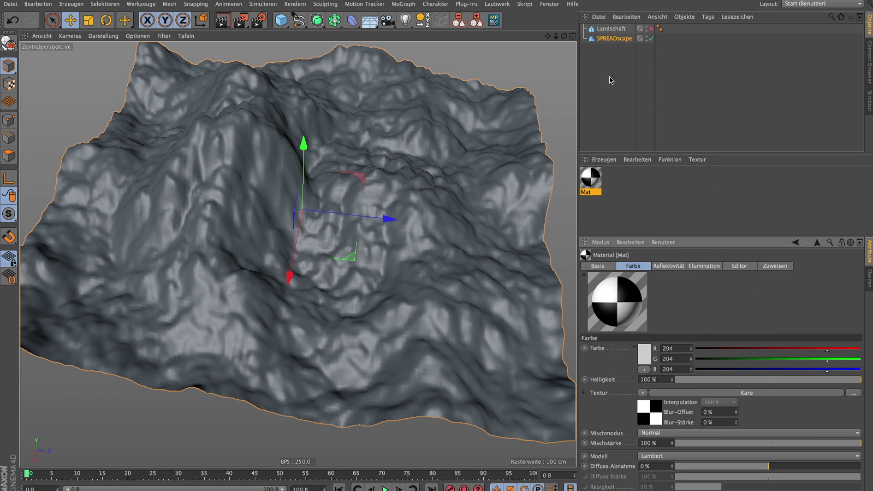
- Assign material Mat to detail layer 3's Material field
click(612, 39)
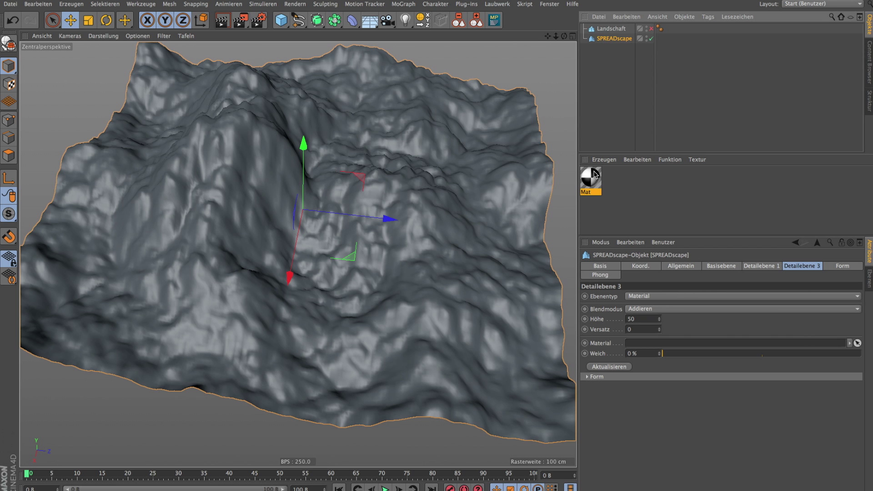
drag(591, 179, 648, 344)
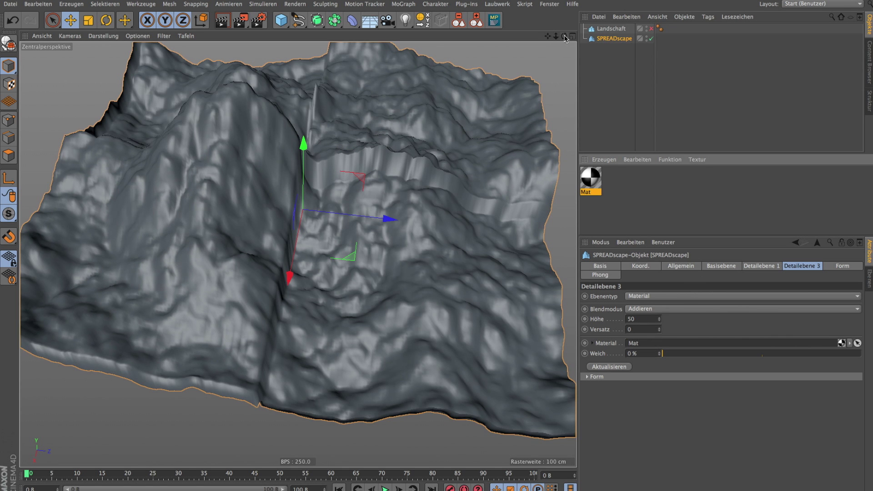
drag(564, 36, 689, 289)
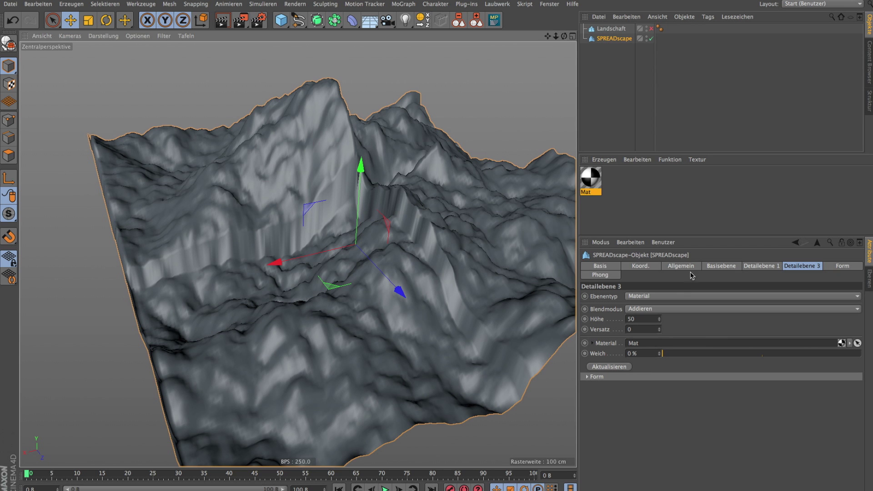
- Set both the base layer Skalierung and Oktaven to 0.1
click(713, 268)
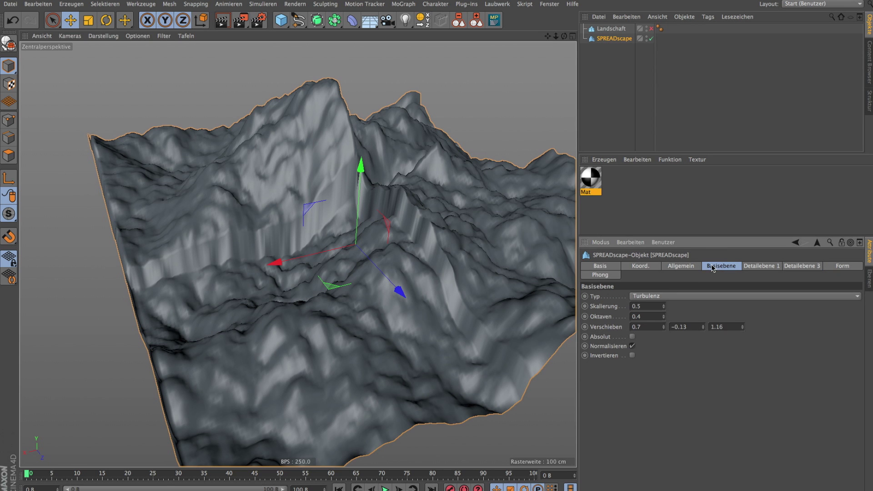
click(639, 307)
click(648, 317)
text(0.1)
key(Return)
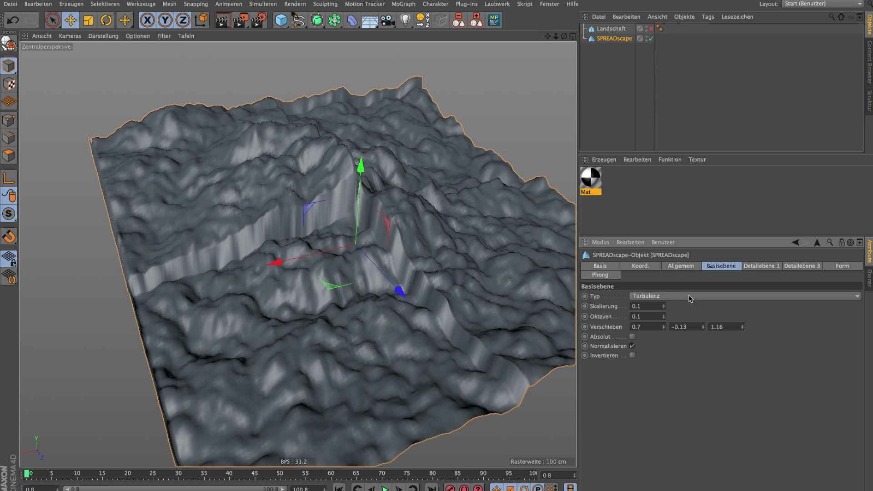
click(680, 269)
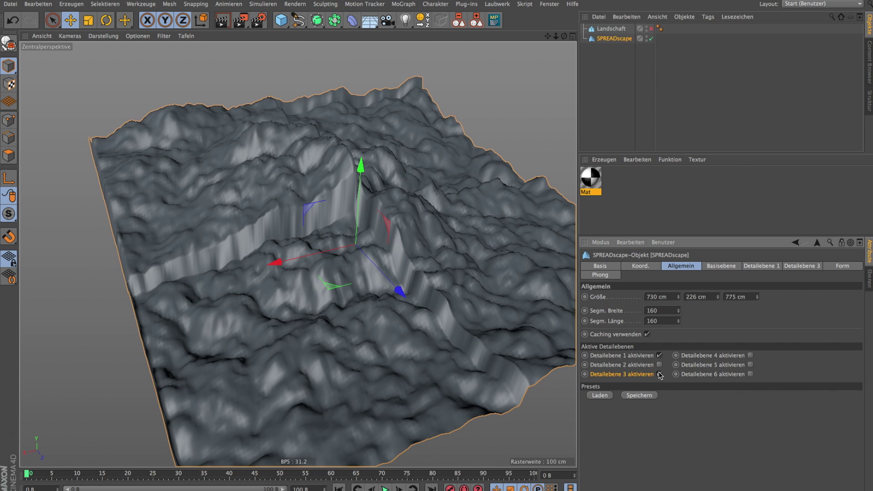
- Disable Detailebene 1 and inspect the smooth terrain with checker-shaped blocks
click(660, 357)
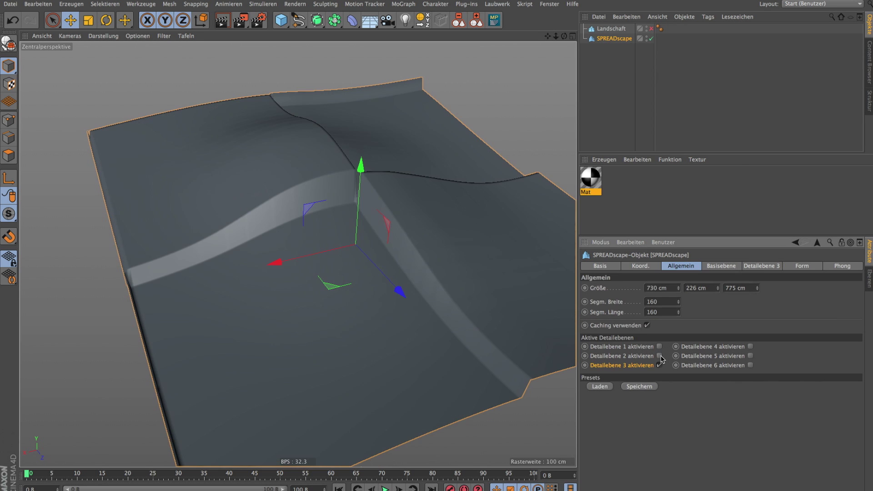
drag(556, 36, 556, 38)
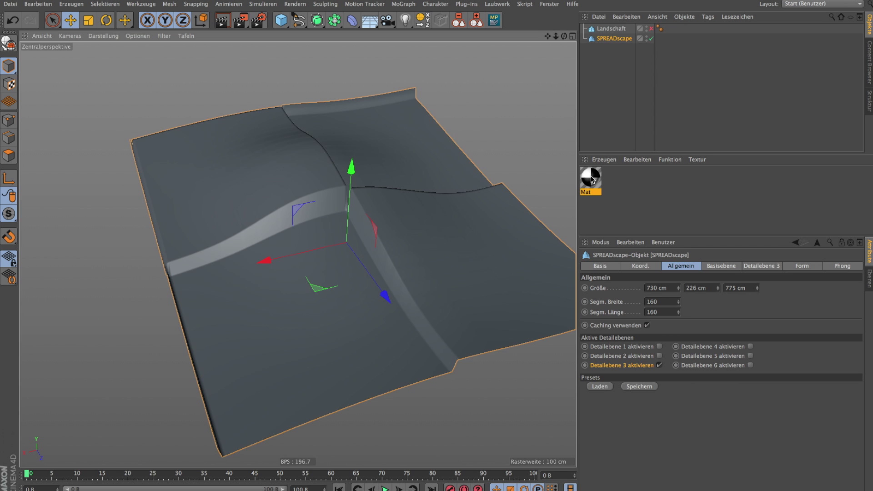
drag(564, 36, 564, 37)
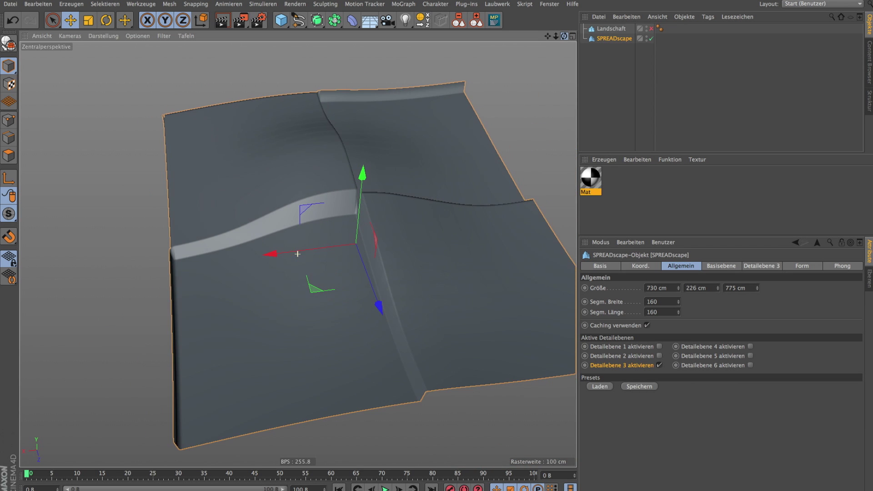
- Raise detail layer 3's height (Höhe) to 117
click(767, 269)
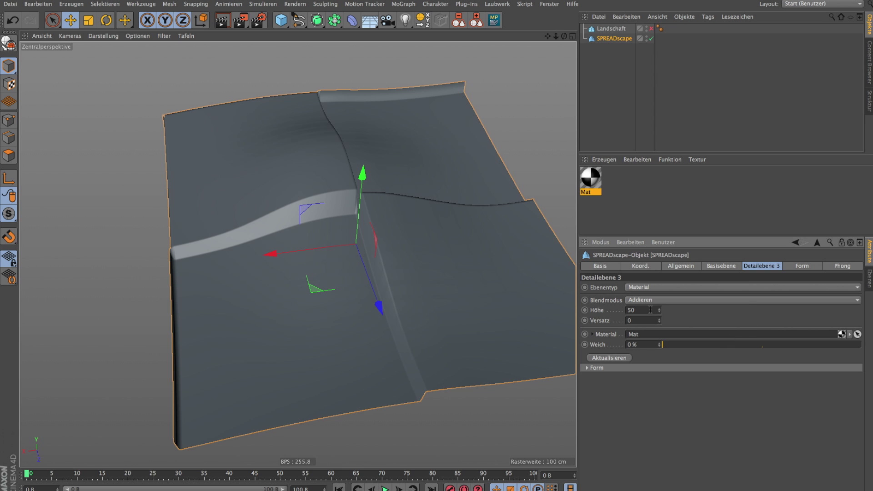
drag(660, 311, 655, 271)
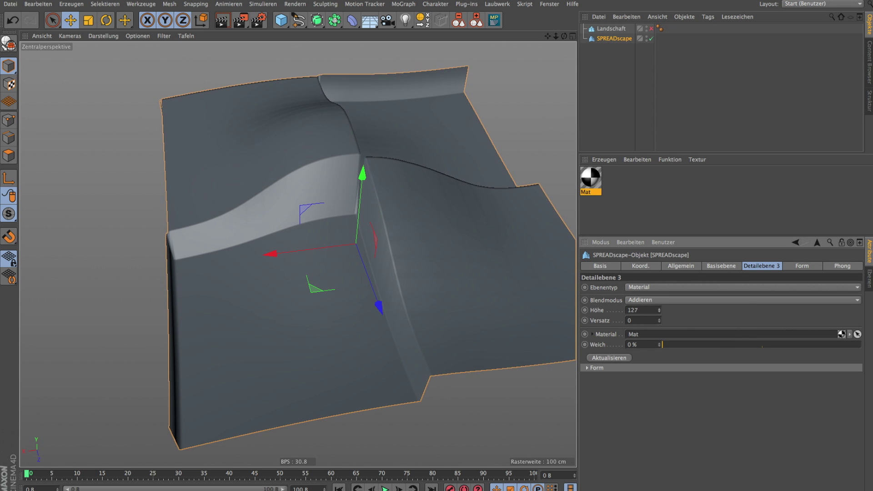
drag(568, 37, 550, 14)
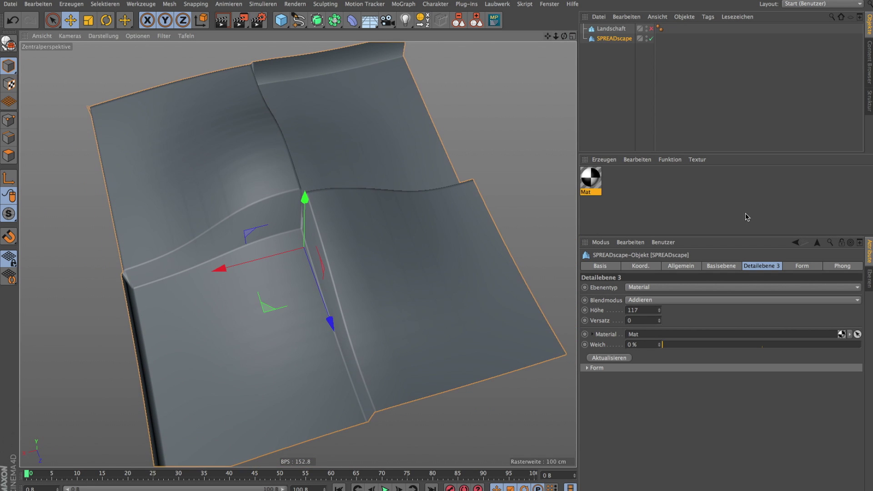
- Increase the base layer's turbulence scaling (Skalierung) to 0.63
click(685, 267)
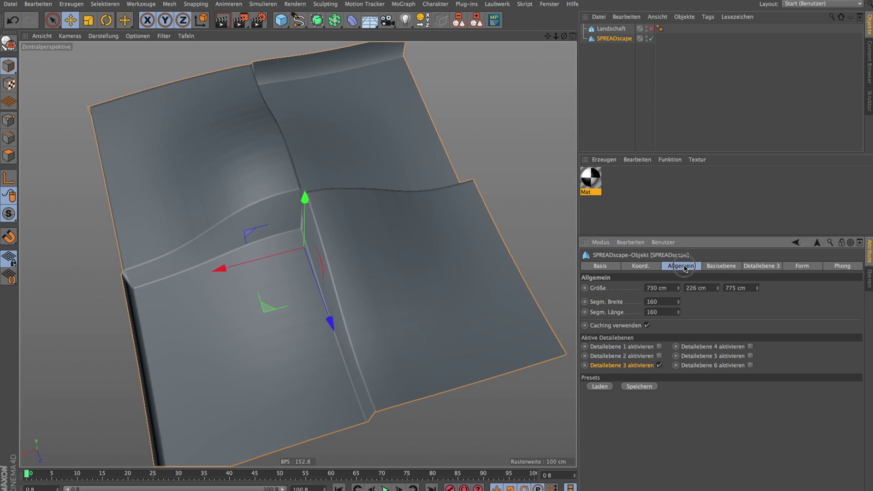
click(714, 268)
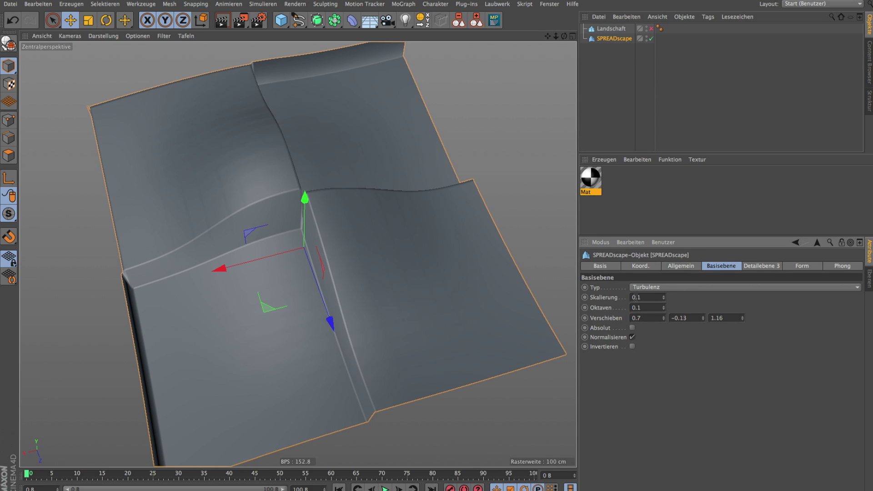
mouse_move(663, 297)
mouse_down()
mouse_move(687, 297)
mouse_move(683, 307)
mouse_up()
- Enable detail layers 1 and 2 and disable detail layer 3
click(689, 267)
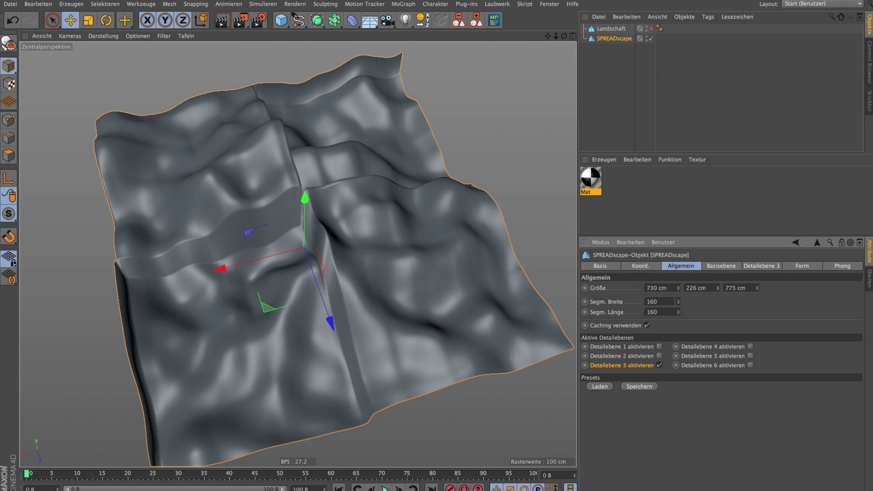
click(659, 366)
click(659, 347)
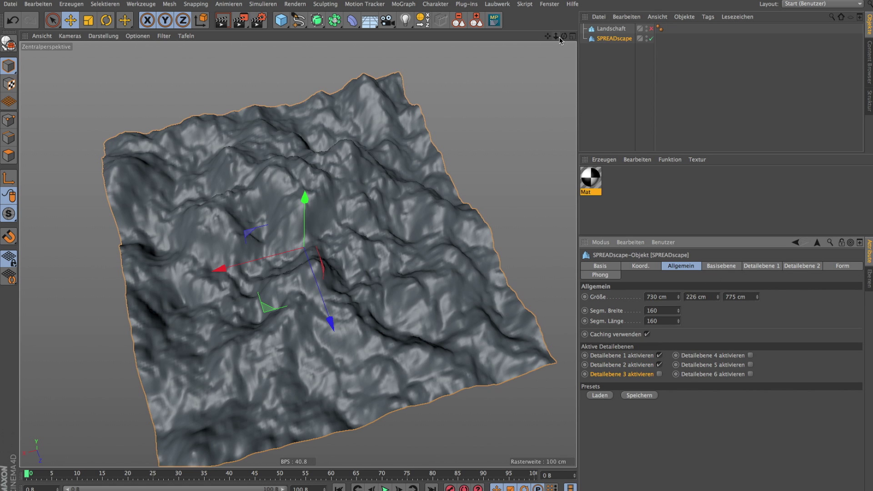
drag(562, 38, 564, 73)
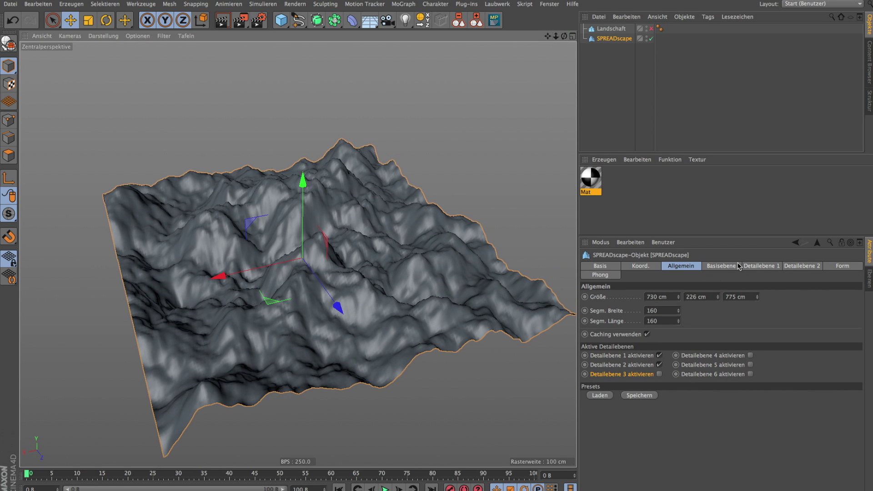
- Increase the base layer scaling to 0.9 for larger, jagged mountains
click(728, 268)
mouse_move(665, 308)
mouse_down()
mouse_move(665, 291)
mouse_move(665, 336)
mouse_up()
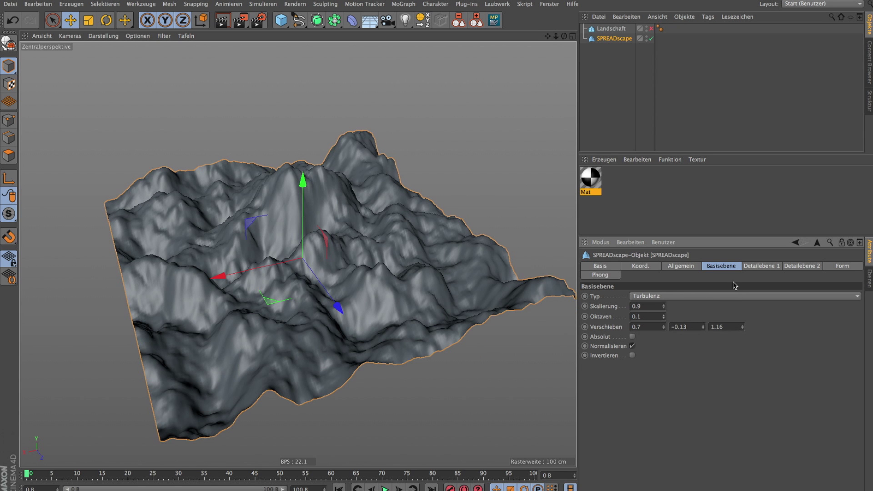
click(761, 267)
- Set detail layer 1's height to 74 and re-enable detail layer 3
mouse_move(659, 318)
mouse_down()
mouse_move(659, 336)
mouse_move(659, 309)
mouse_up()
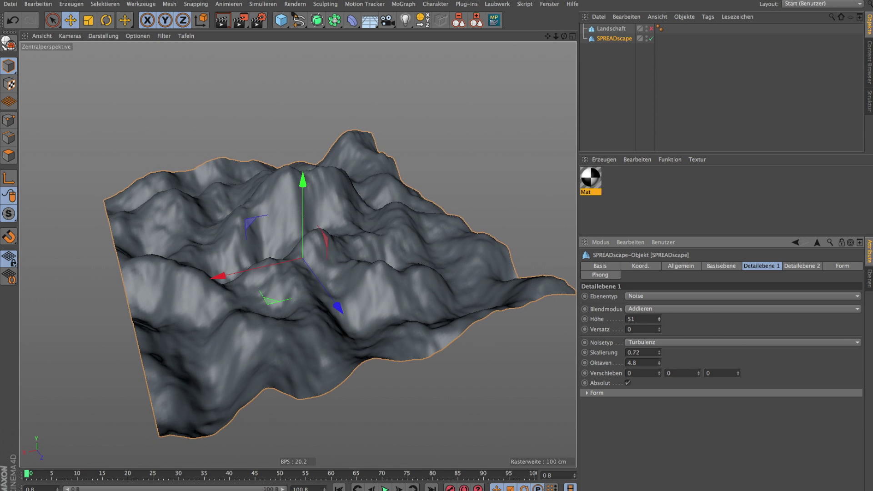
drag(565, 37, 587, 43)
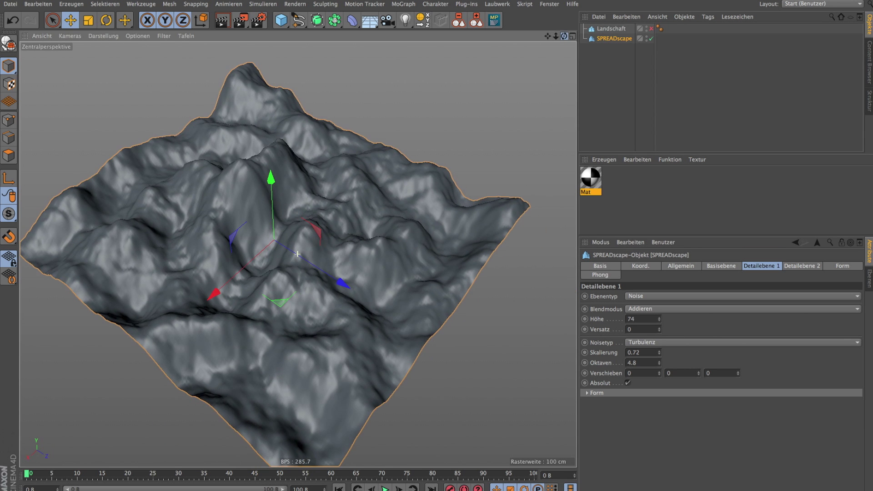
click(685, 270)
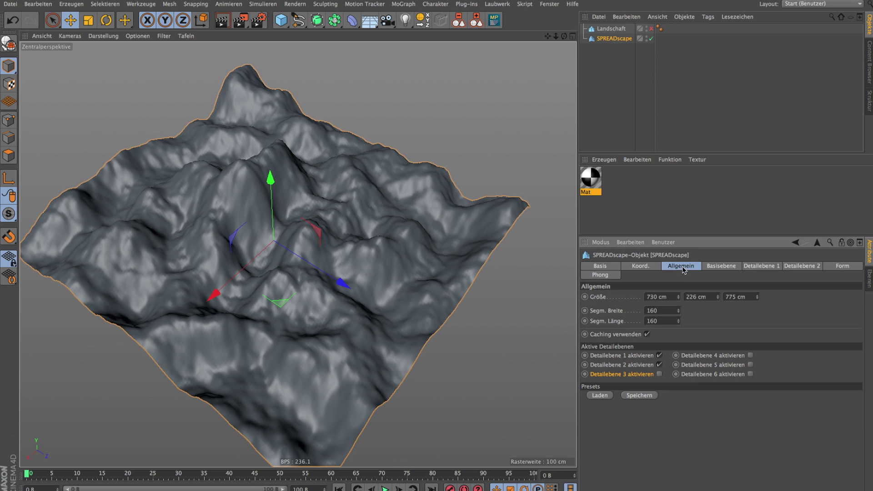
click(660, 374)
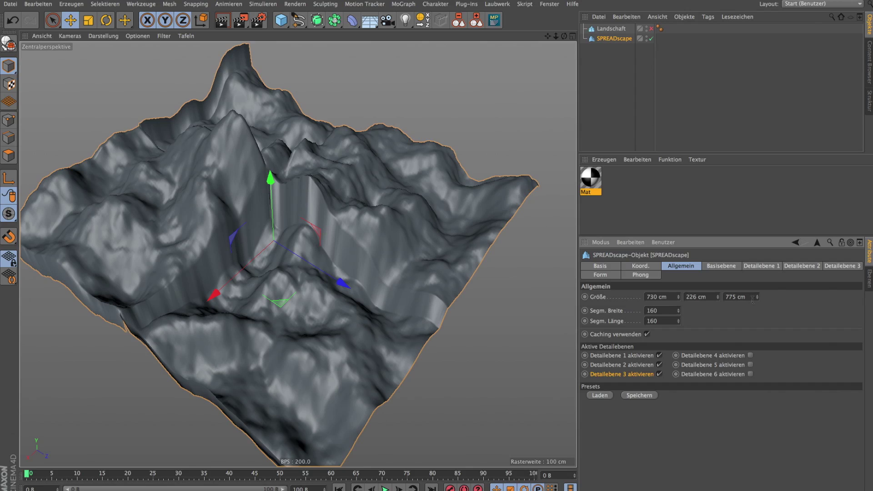
click(838, 269)
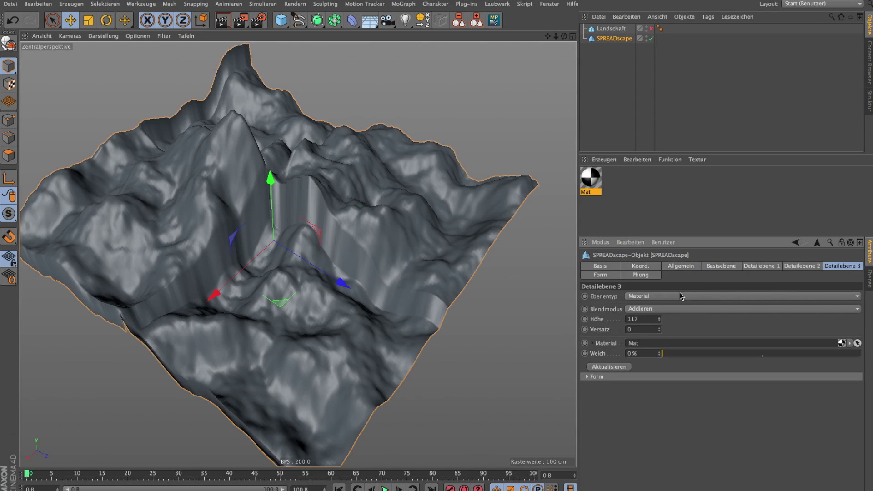
- Clear detail layer 3's Mat material link and set its Ebenentyp to Spline
click(857, 343)
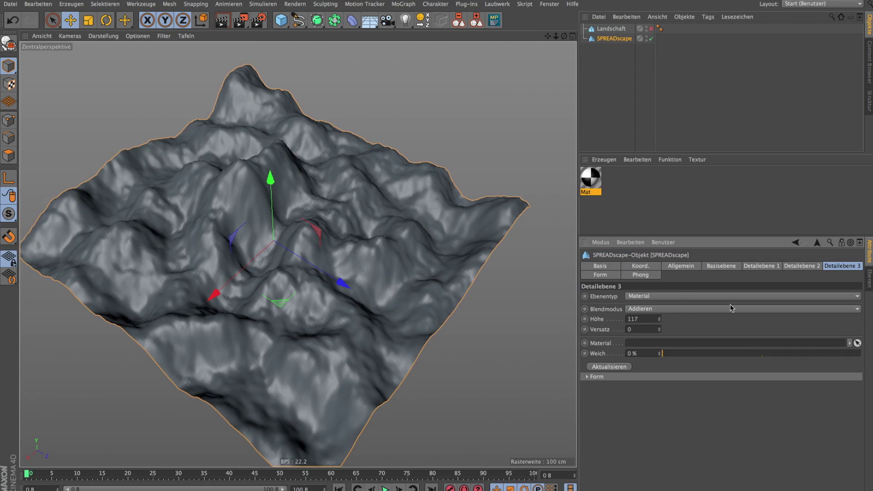
click(689, 297)
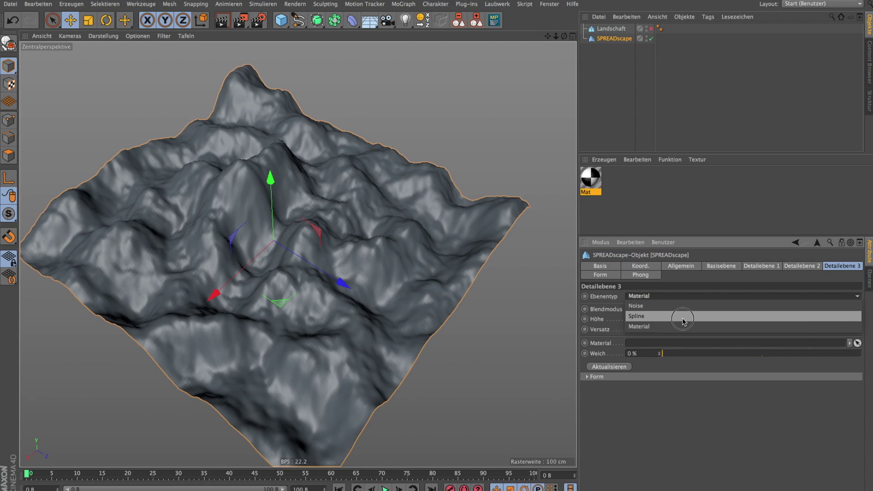
click(683, 316)
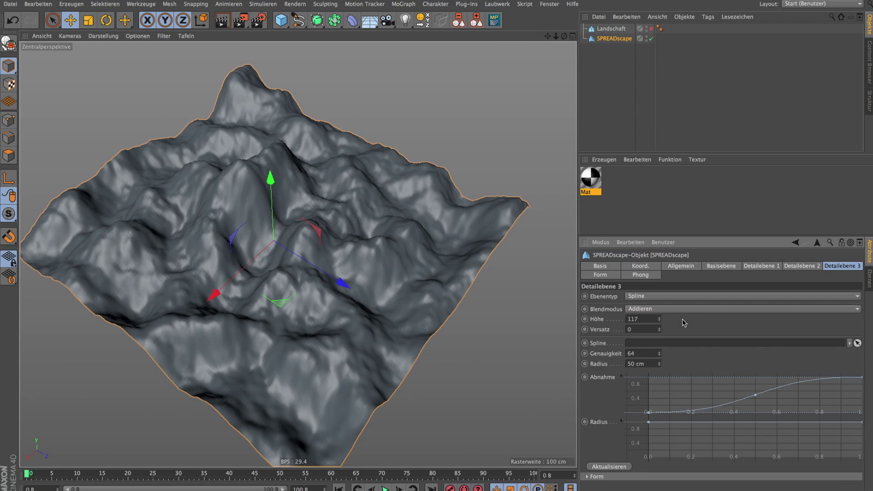
- In four-view layout, draw a freehand spline across the top view and raise it about 77 cm
click(573, 36)
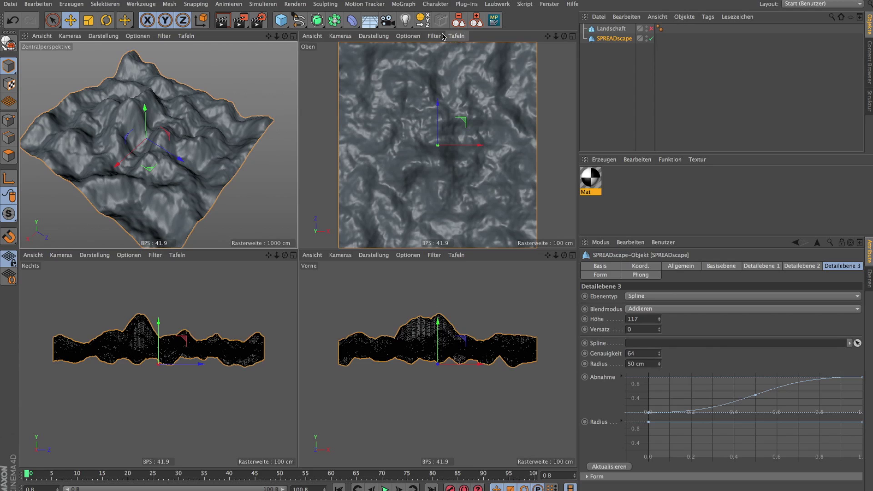
click(303, 24)
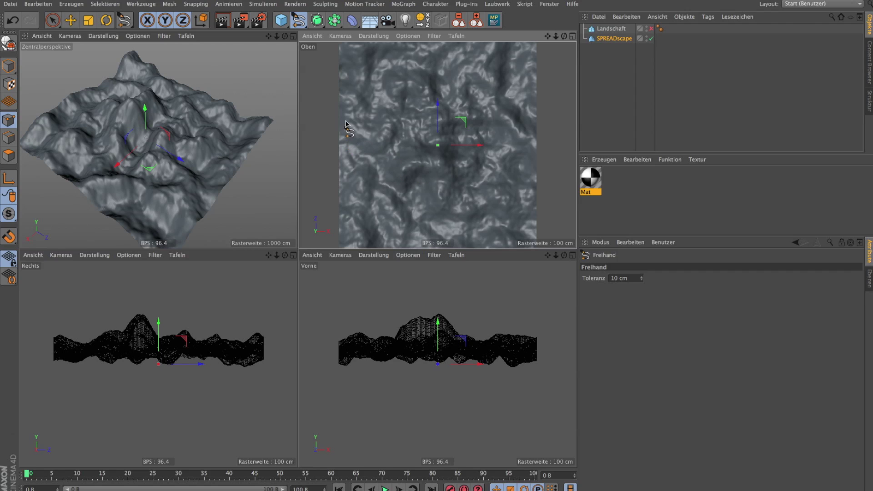
mouse_move(328, 129)
mouse_down()
mouse_move(391, 158)
mouse_move(414, 152)
mouse_move(425, 115)
mouse_move(413, 75)
mouse_move(454, 48)
mouse_move(549, 93)
mouse_up()
click(70, 20)
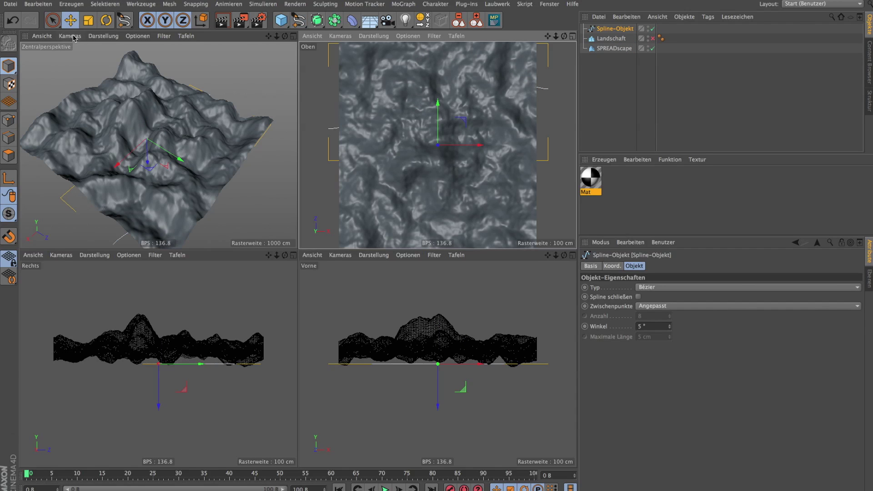
drag(148, 163, 147, 144)
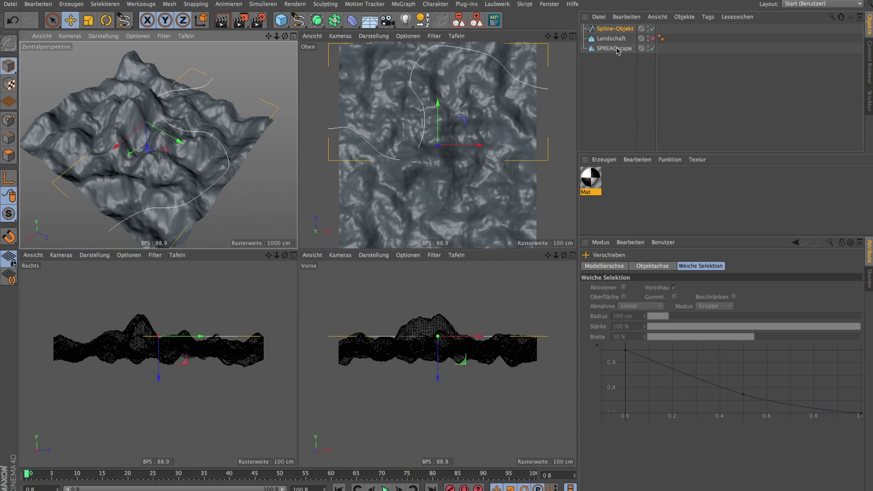
click(615, 49)
- Link Spline-Objekt as detail layer 3's spline, lower it about 29 cm, and maximize the perspective view
drag(614, 28, 648, 346)
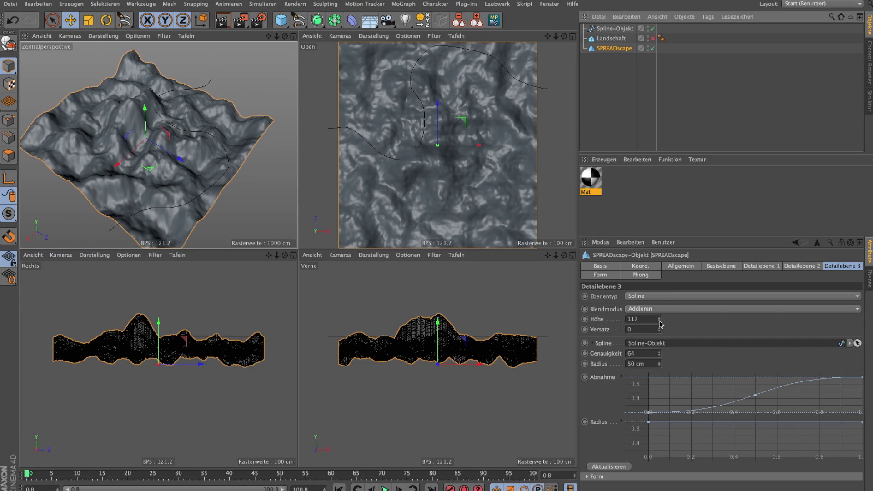
click(141, 137)
drag(142, 139, 146, 155)
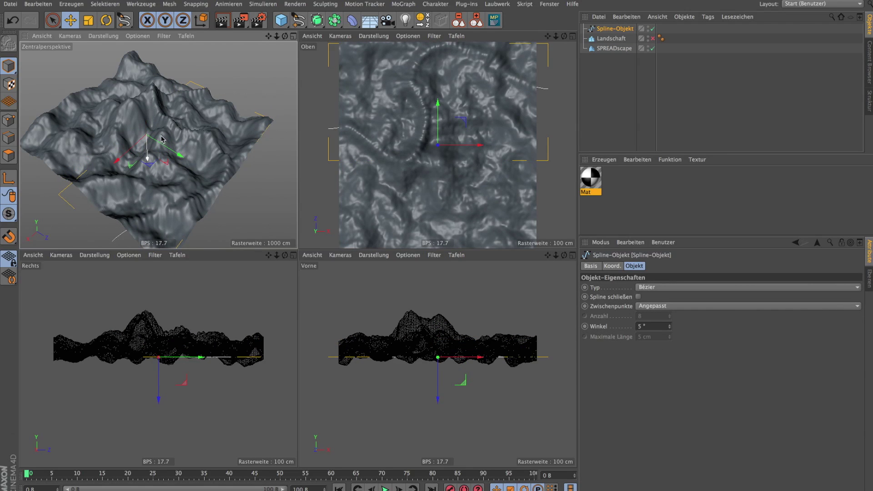
drag(286, 37, 290, 34)
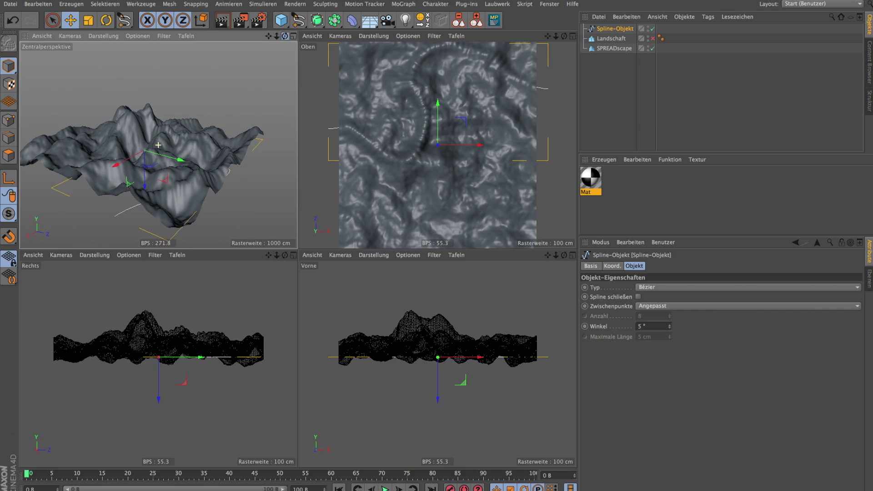
click(293, 36)
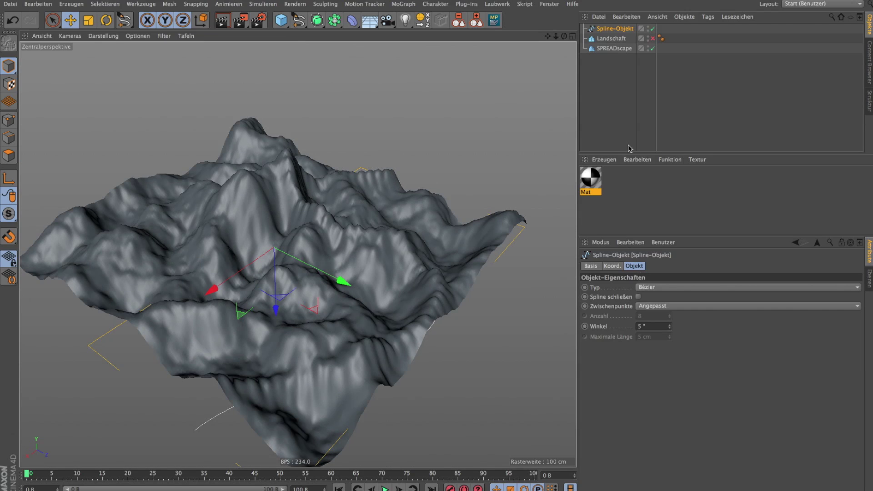
click(614, 48)
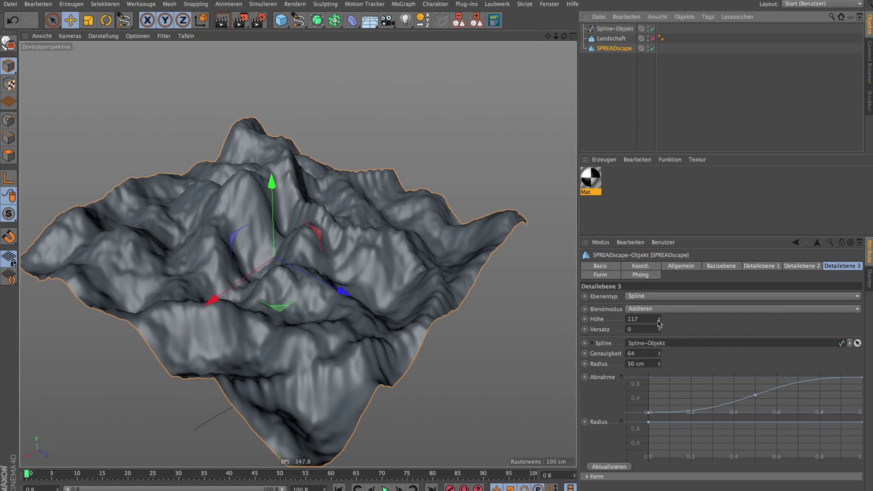
- Set detail layer 3's spline height to about 148 and radius to 143 cm
drag(661, 364, 660, 355)
mouse_move(660, 320)
mouse_down()
mouse_move(660, 305)
mouse_move(661, 314)
mouse_up()
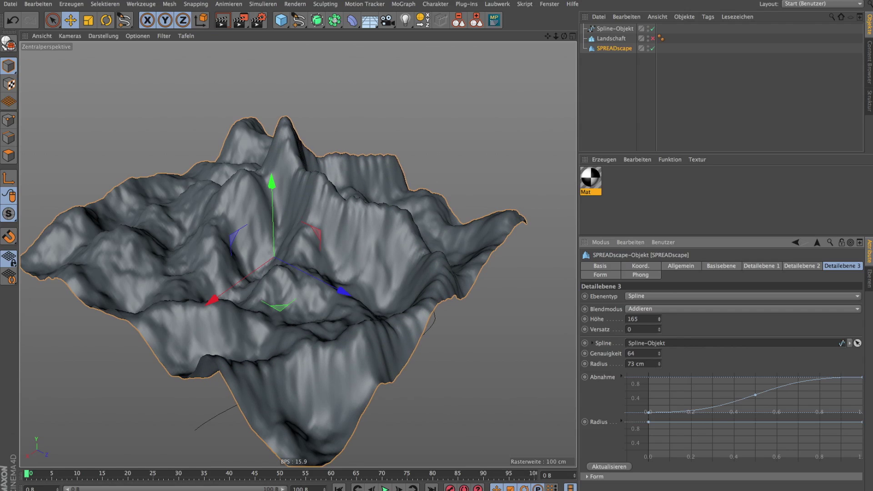
drag(564, 36, 541, 82)
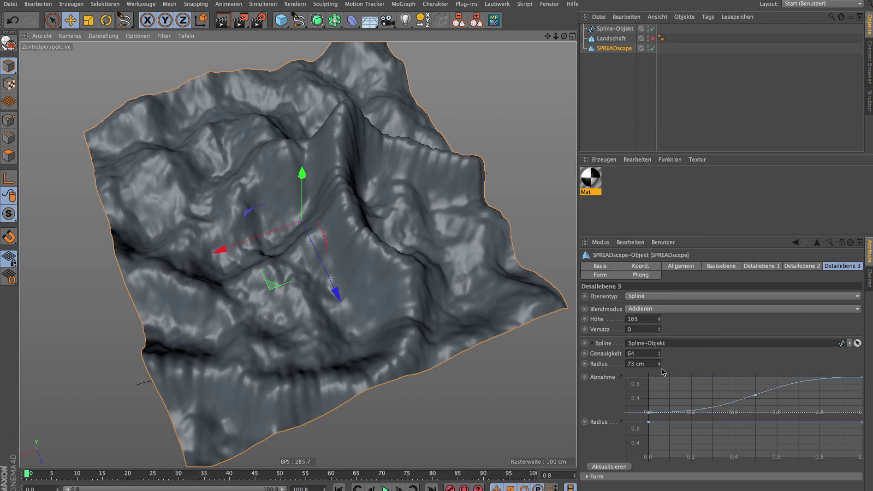
mouse_move(660, 362)
mouse_down()
mouse_move(692, 363)
mouse_move(664, 339)
mouse_move(658, 167)
mouse_up()
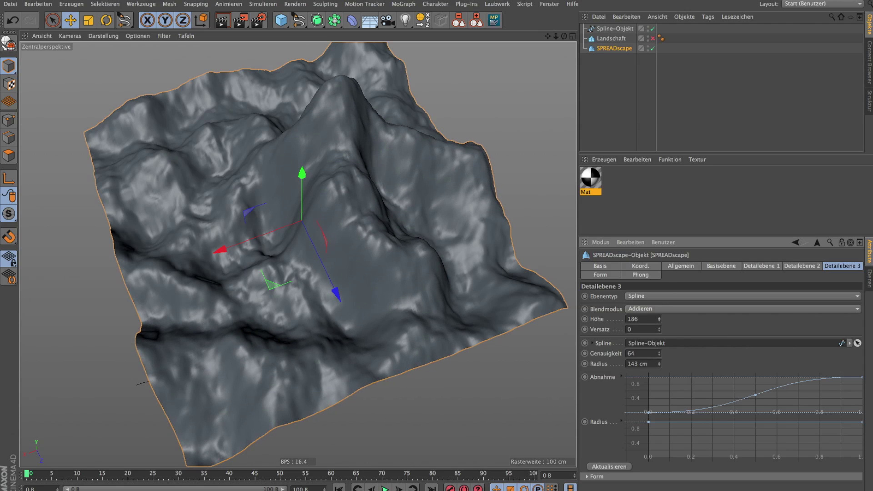
- Orbit around the terrain to inspect the ridge along the spline path
drag(564, 36, 455, 44)
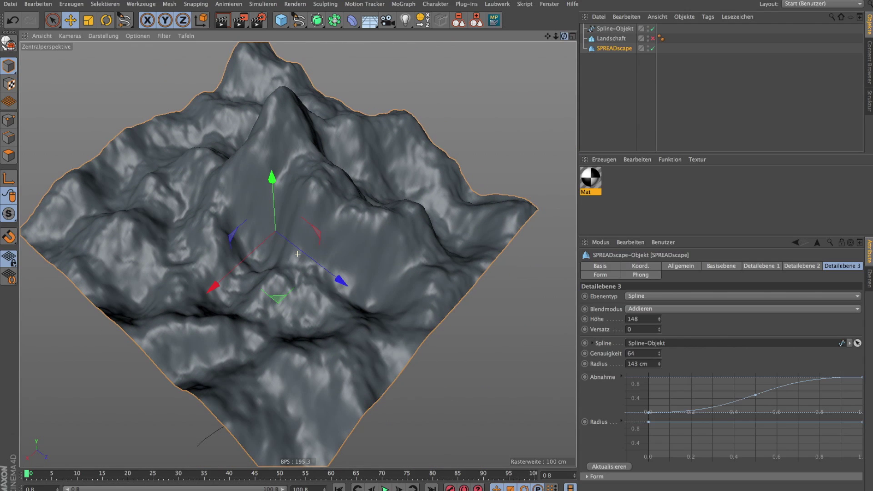
drag(455, 44, 454, 224)
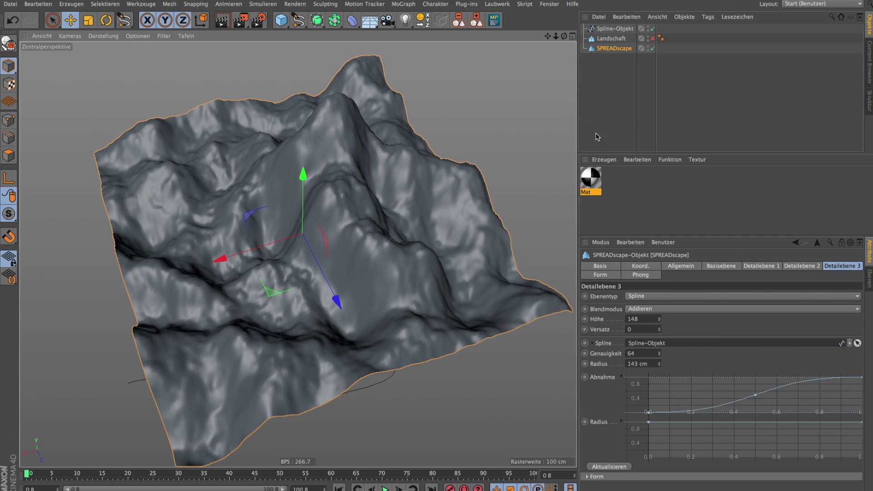
drag(563, 36, 298, 254)
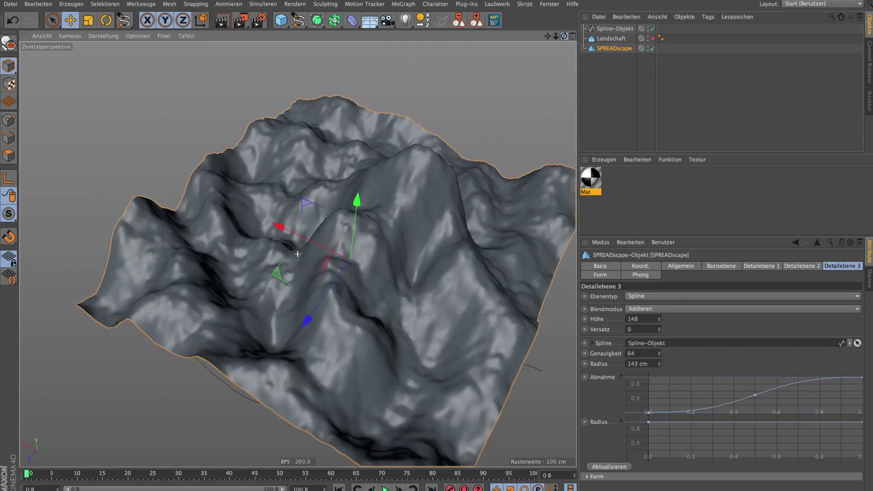
mouse_move(297, 253)
mouse_down()
mouse_move(555, 37)
mouse_move(665, 213)
mouse_up()
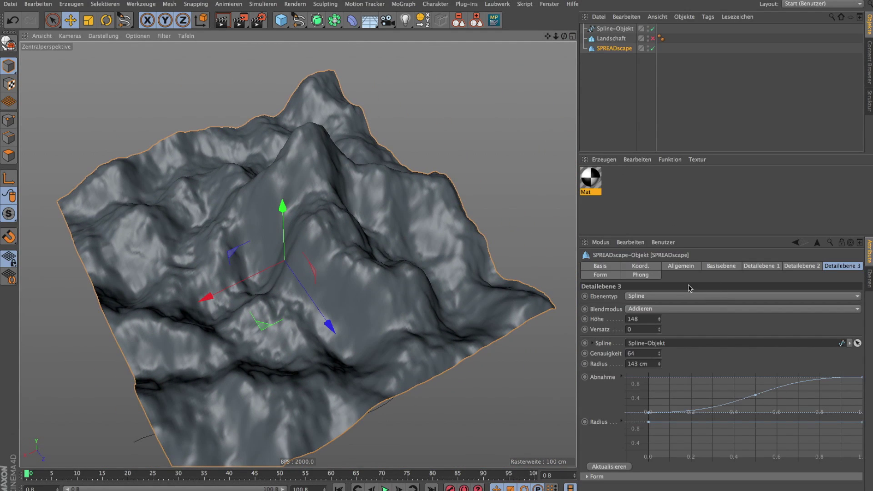
- Lower the terrain's Größe Y to 118 cm and switch to the four-viewport layout
click(682, 266)
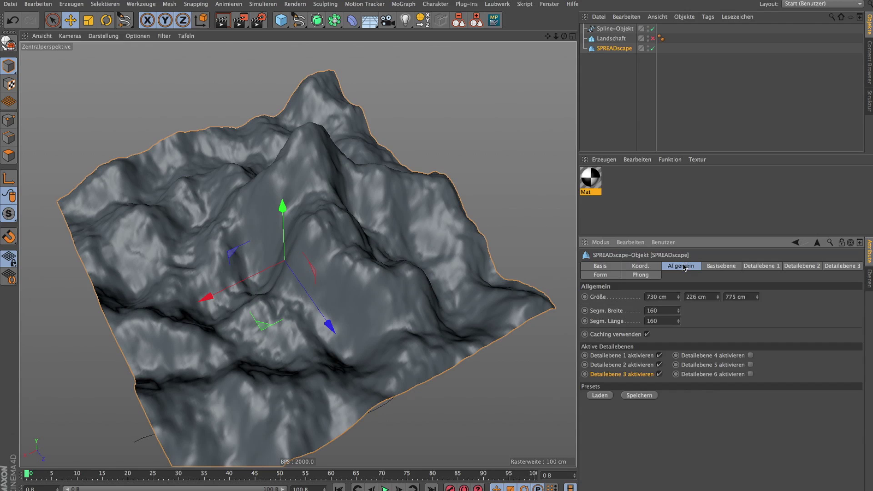
drag(718, 297, 719, 344)
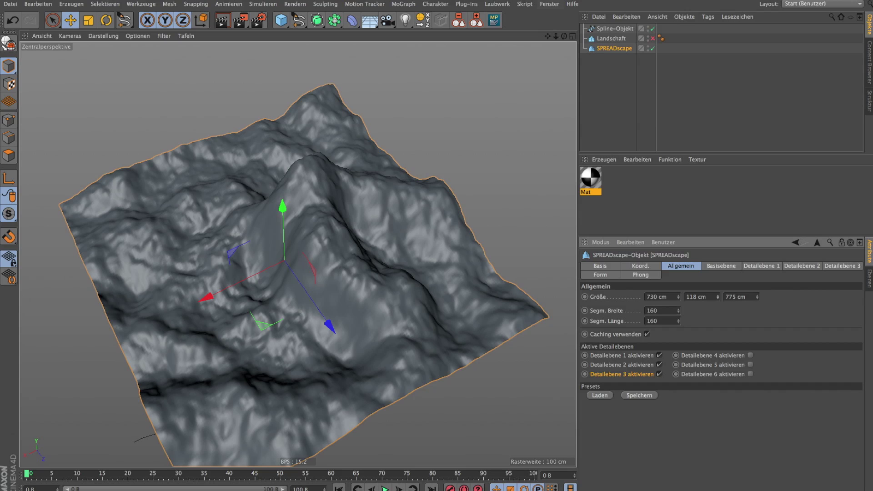
mouse_move(563, 36)
mouse_down()
mouse_move(537, 44)
mouse_move(521, 113)
mouse_up()
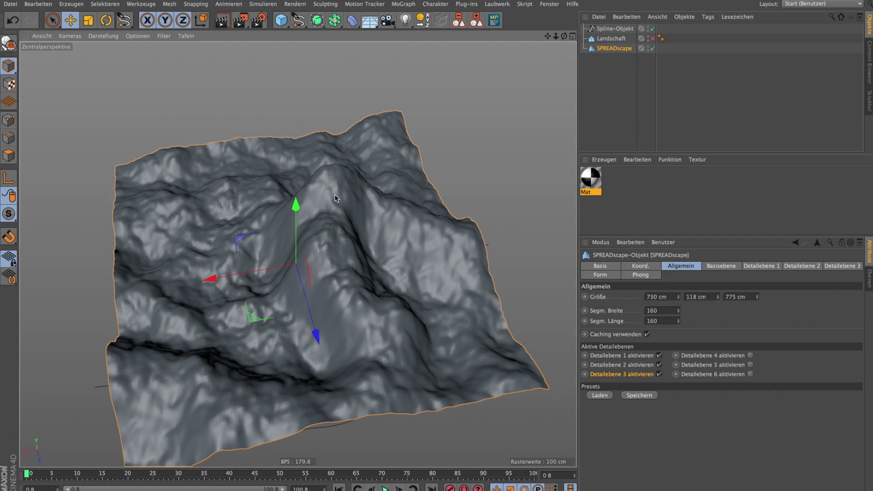
click(572, 38)
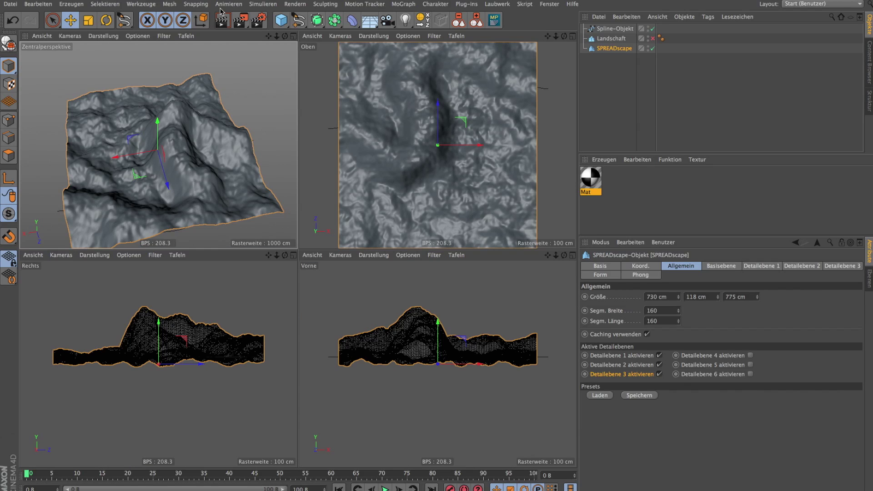
drag(298, 20, 328, 50)
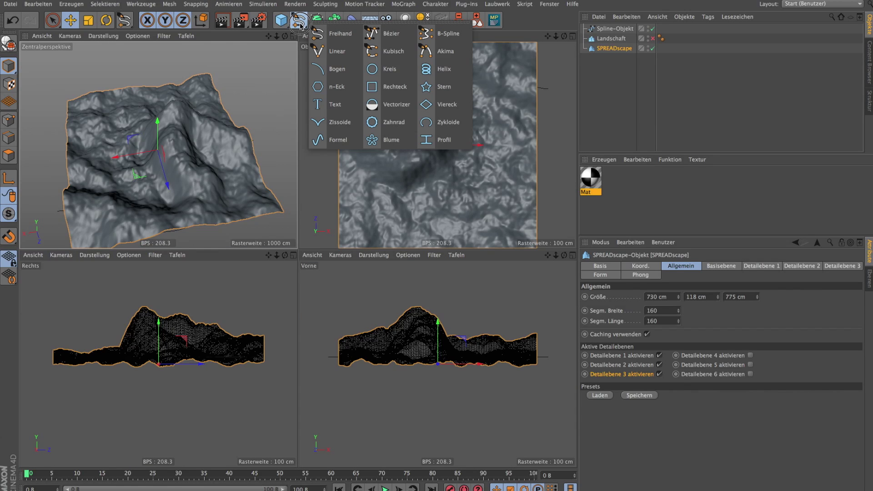
- Draw a freehand Spline-Objekt.1 across the top view, raise it, and enable detail layer 4
click(341, 38)
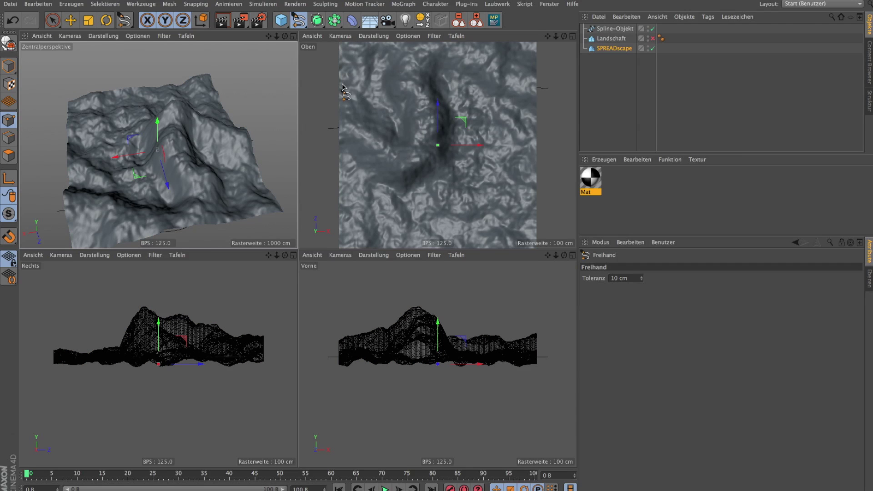
mouse_move(337, 201)
mouse_down()
mouse_move(392, 199)
mouse_move(330, 56)
mouse_up()
click(9, 66)
click(69, 21)
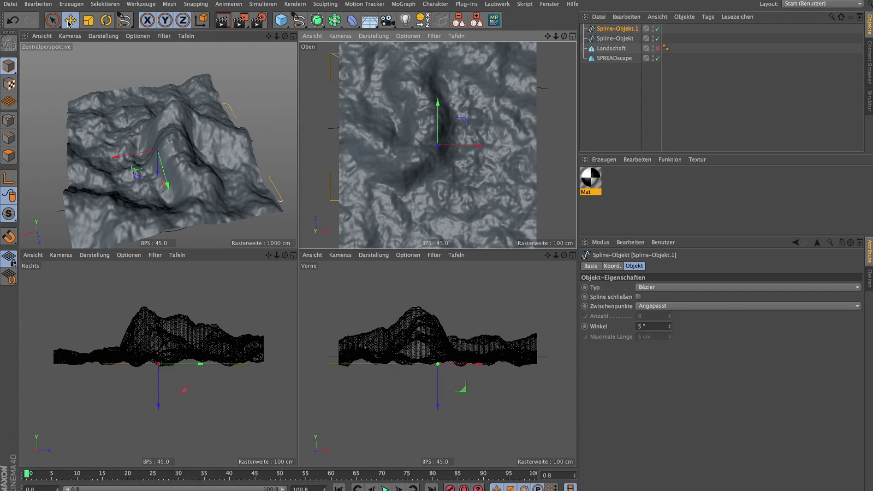
drag(158, 172, 158, 165)
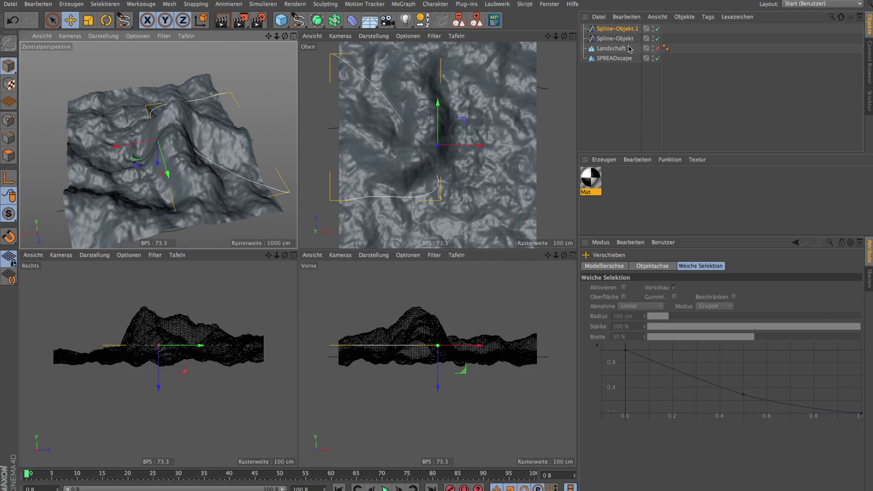
click(619, 60)
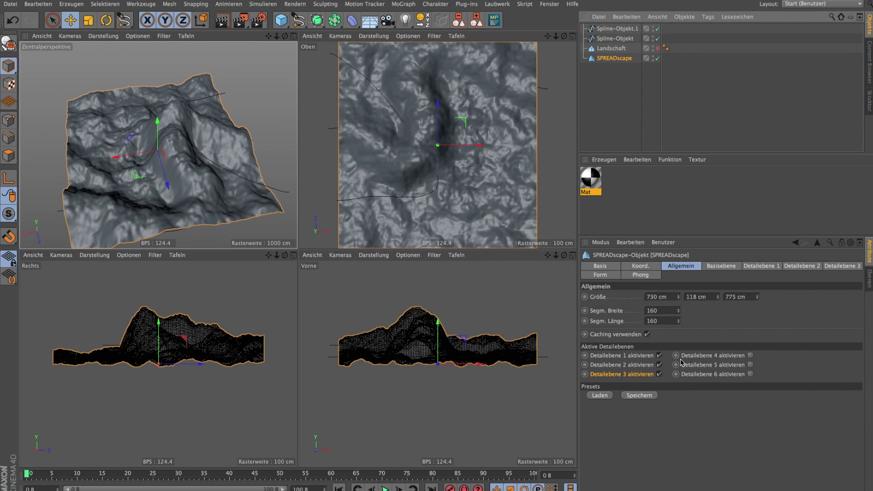
click(751, 356)
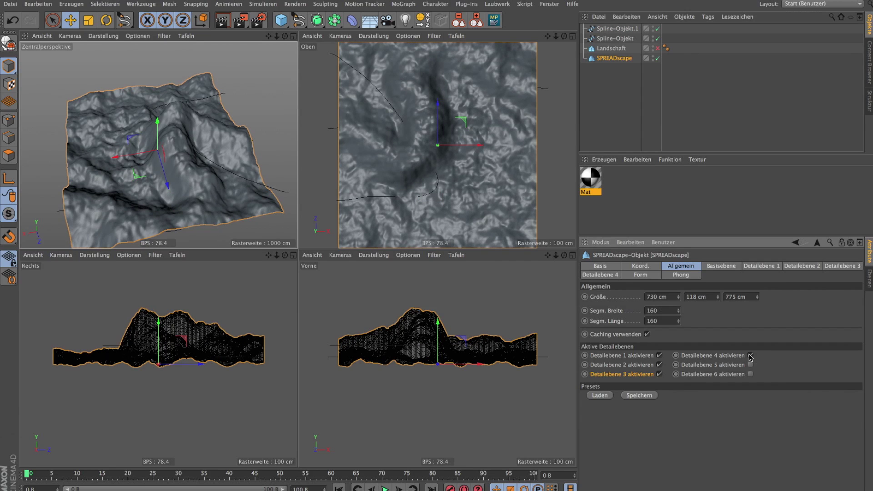
- Make detail layer 4 a Spline layer with Splinehöhe setzen blending, driven by Spline-Objekt.1
click(599, 275)
click(685, 300)
click(682, 324)
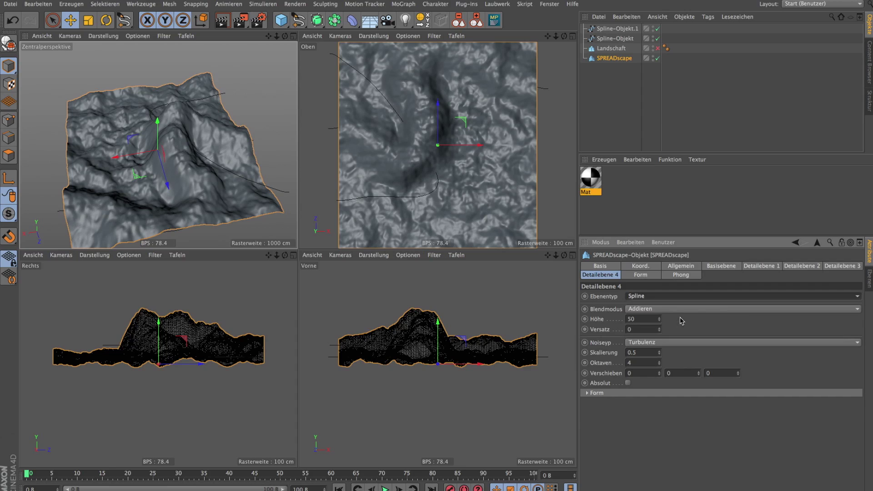
click(678, 309)
click(681, 364)
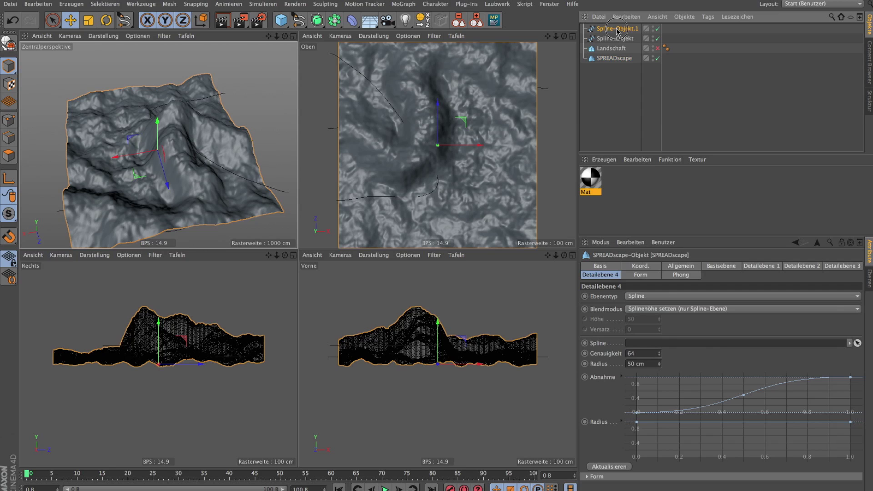
drag(618, 33, 656, 348)
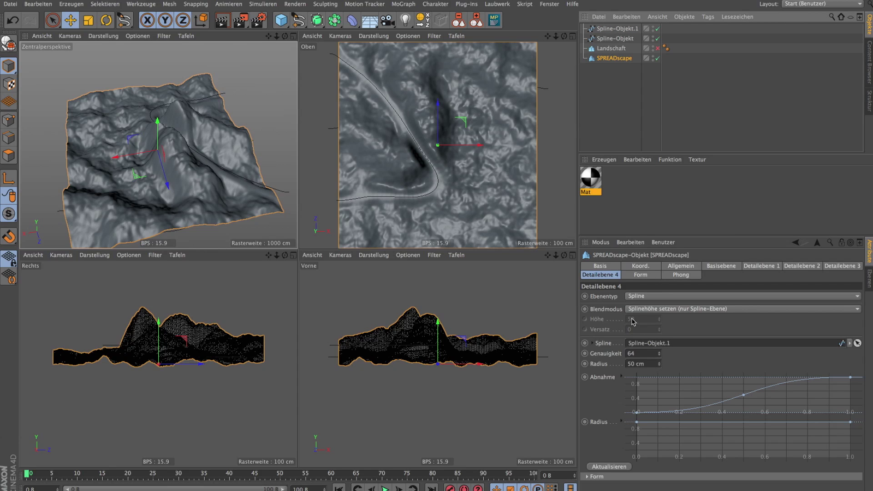
- Maximize the perspective view and orbit closer to inspect the carved valley
click(294, 36)
drag(565, 36, 421, 92)
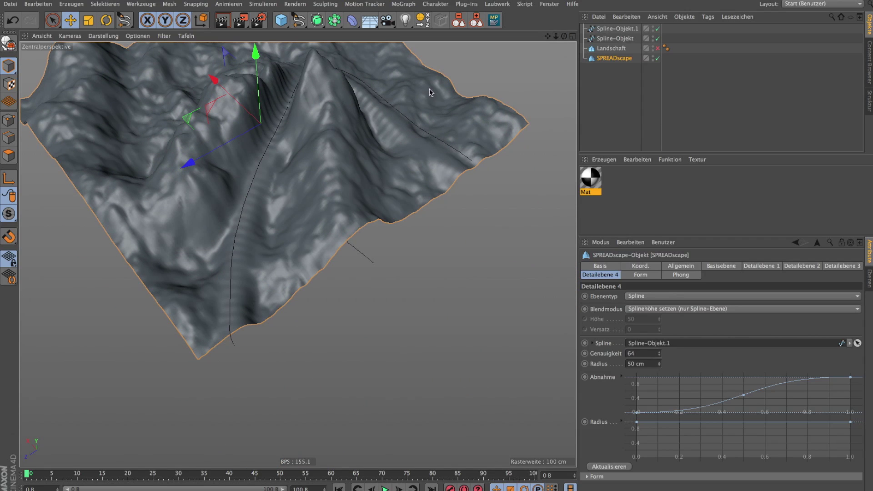
drag(548, 38, 549, 39)
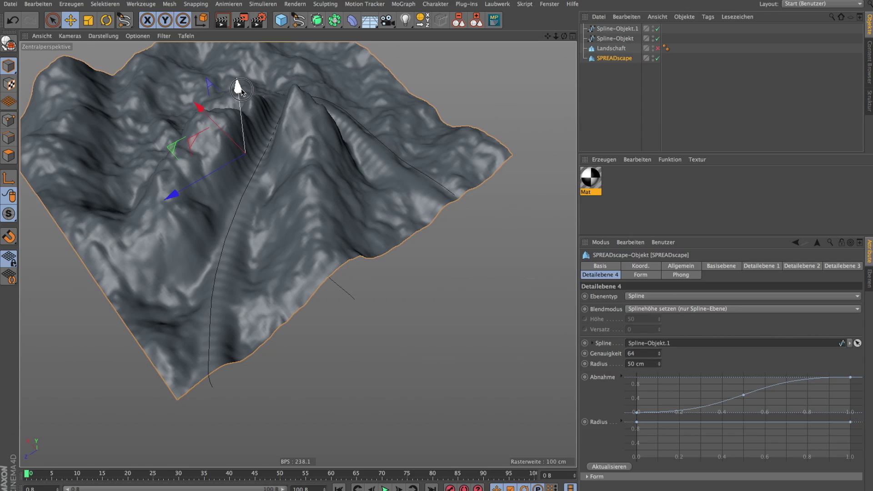
drag(241, 90, 245, 97)
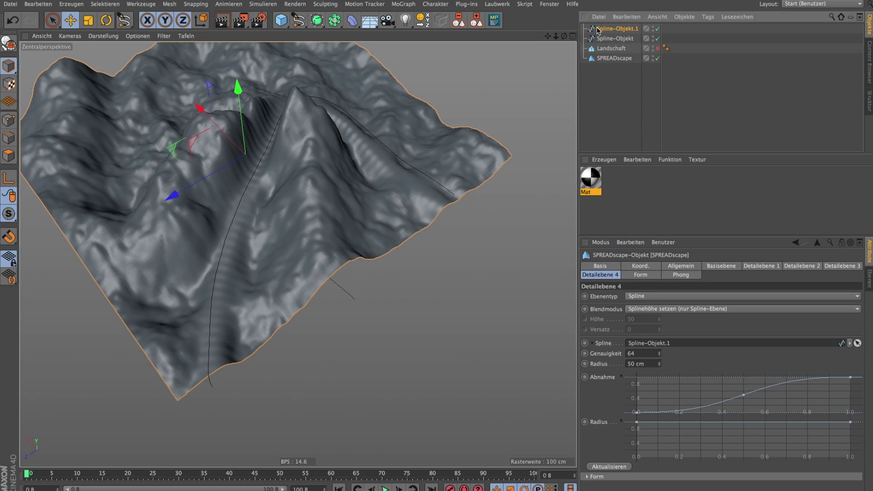
- Nudge a point on Spline-Objekt.1 and widen detail layer 4's radius to 51 cm
click(600, 28)
drag(247, 166, 247, 165)
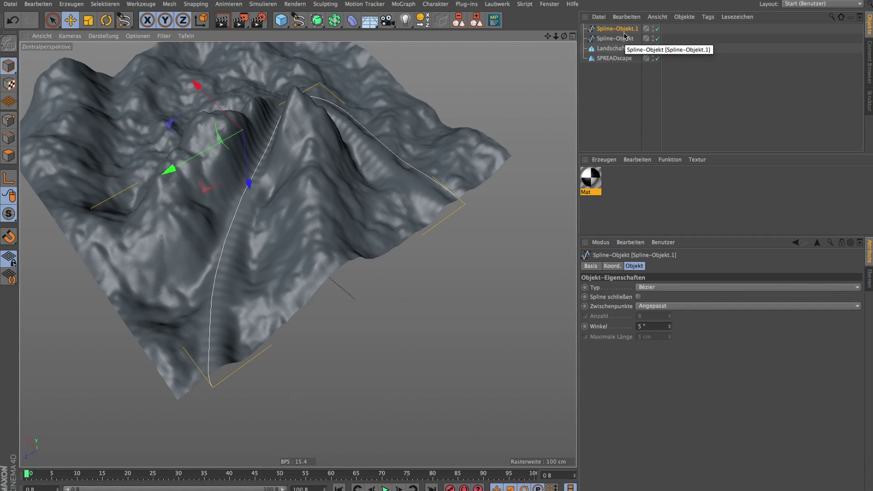
drag(554, 36, 298, 255)
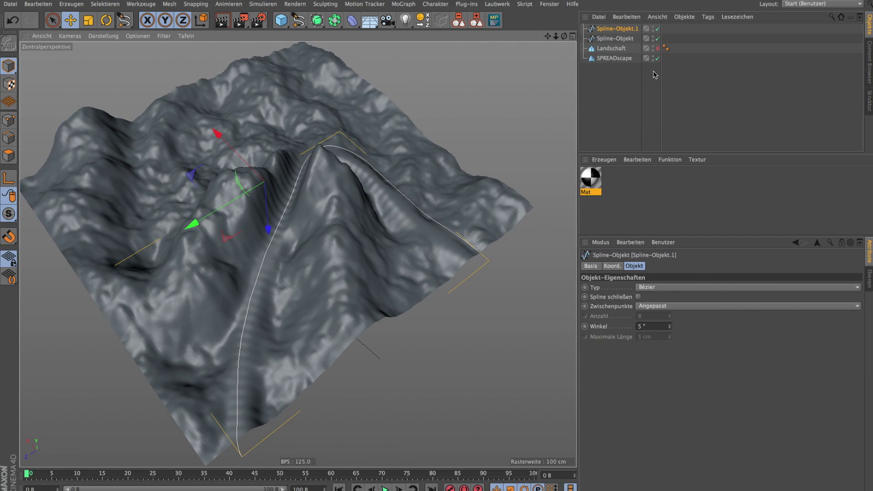
click(626, 58)
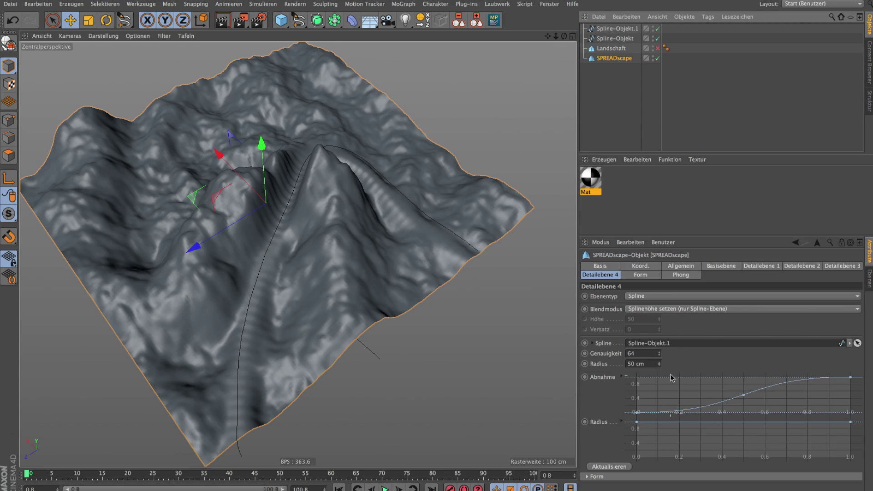
drag(660, 364, 660, 348)
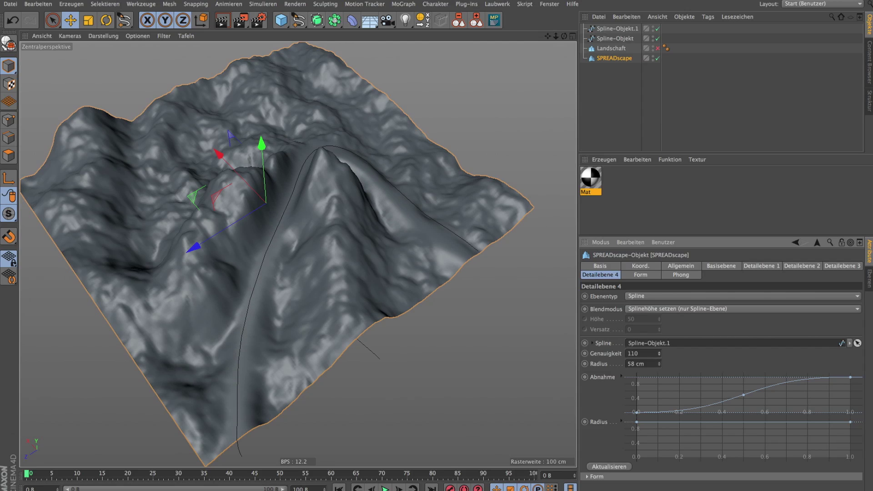
- Reshape the valley layer's Abnahme falloff curve and keep its Radius curve flat
mouse_move(563, 37)
mouse_down()
mouse_move(298, 254)
mouse_move(562, 39)
mouse_move(297, 254)
mouse_move(566, 57)
mouse_up()
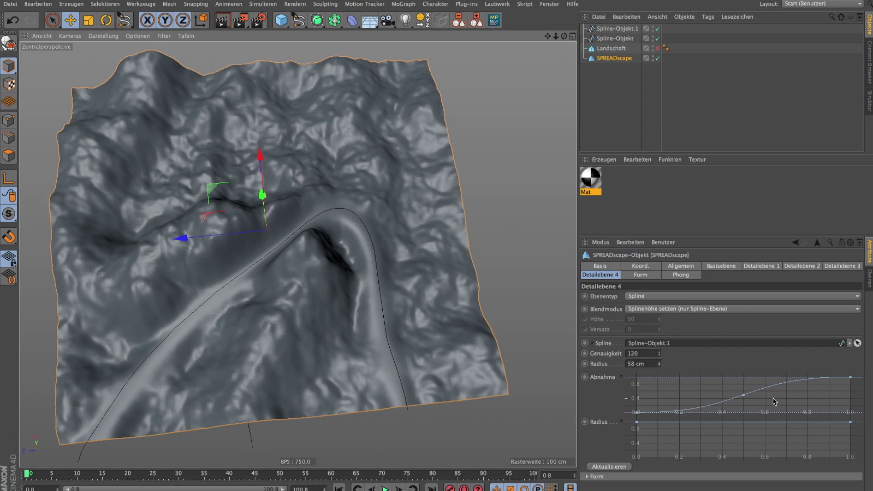
click(744, 395)
mouse_move(722, 402)
mouse_down()
mouse_move(704, 396)
mouse_move(748, 395)
mouse_move(723, 399)
mouse_up()
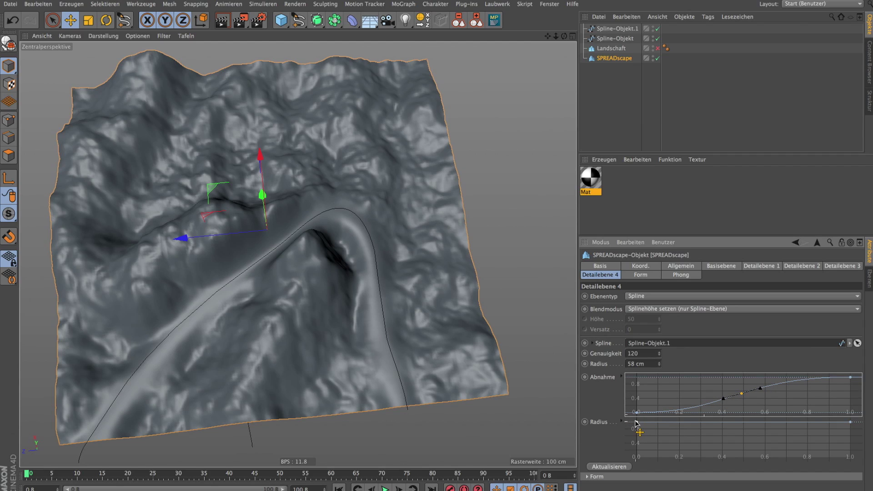
drag(636, 423, 632, 438)
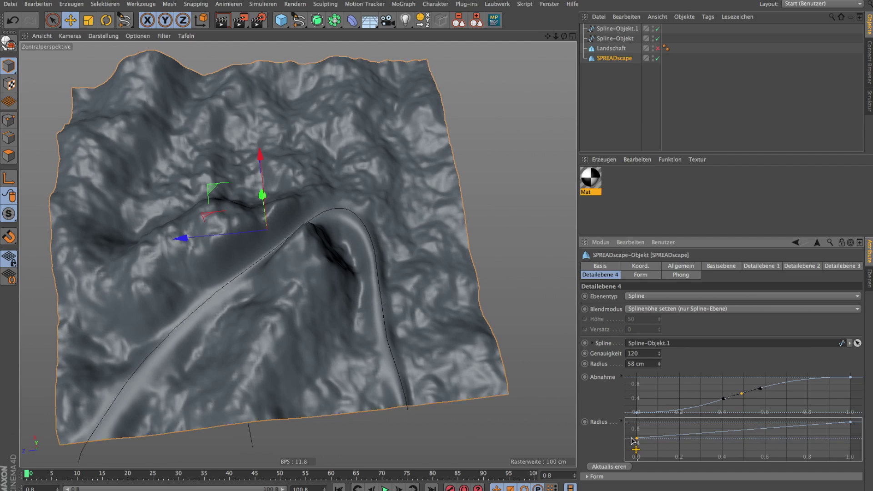
drag(632, 439, 636, 422)
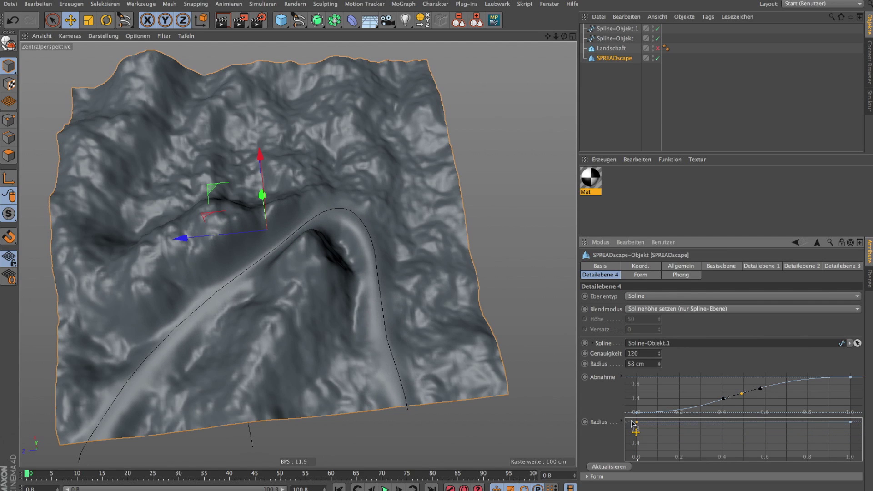
drag(564, 36, 549, 41)
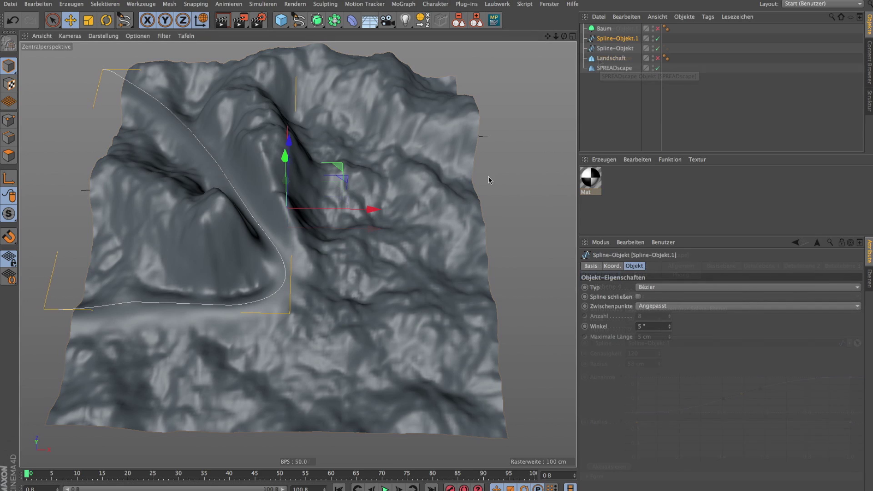
- Float the SurfaceSPREAD command palette over the viewport and select the SPREADscape terrain
click(467, 5)
click(475, 33)
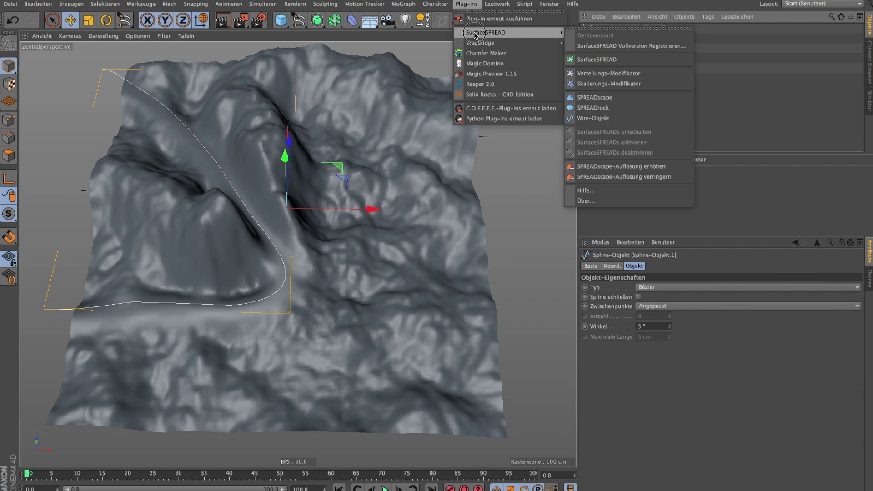
click(598, 28)
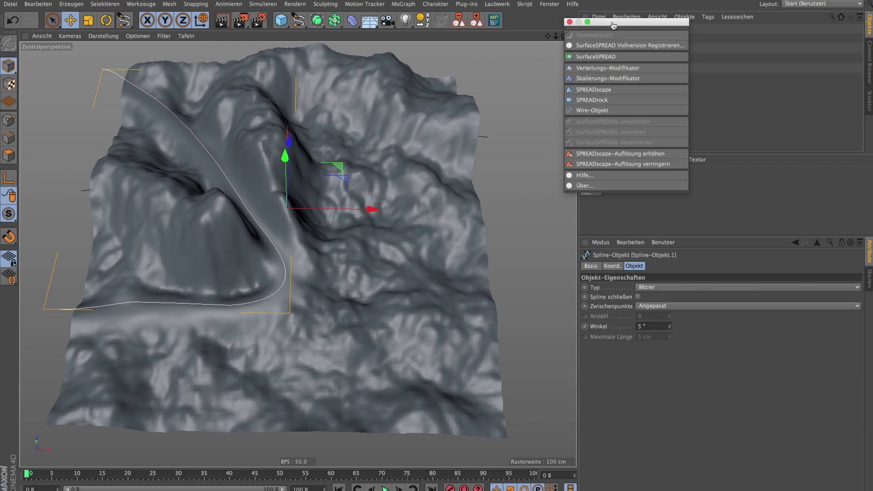
drag(614, 25, 514, 89)
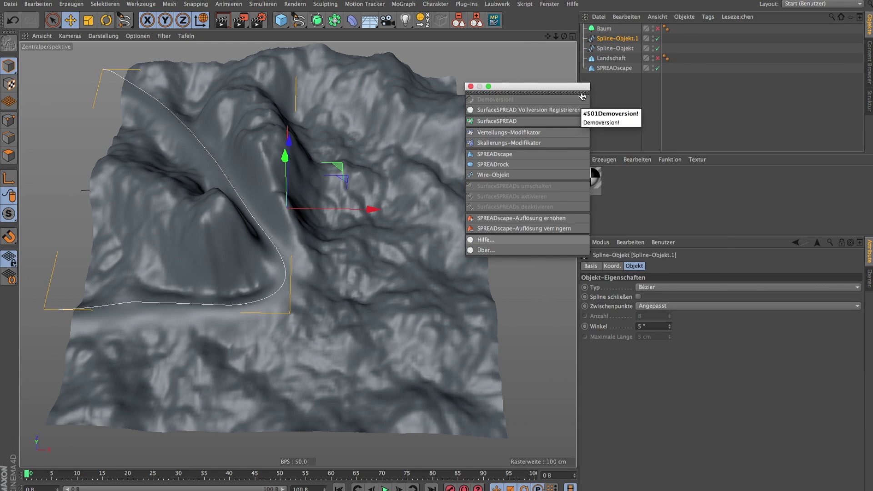
click(614, 68)
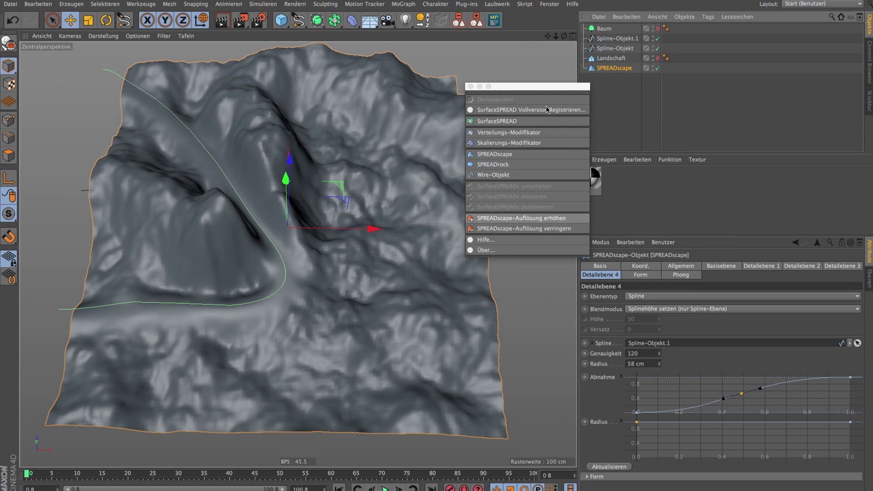
- Set SPREADscape's resolution to 210 × 210 segments, then close the SurfaceSPREAD palette
click(521, 217)
click(521, 217)
click(524, 227)
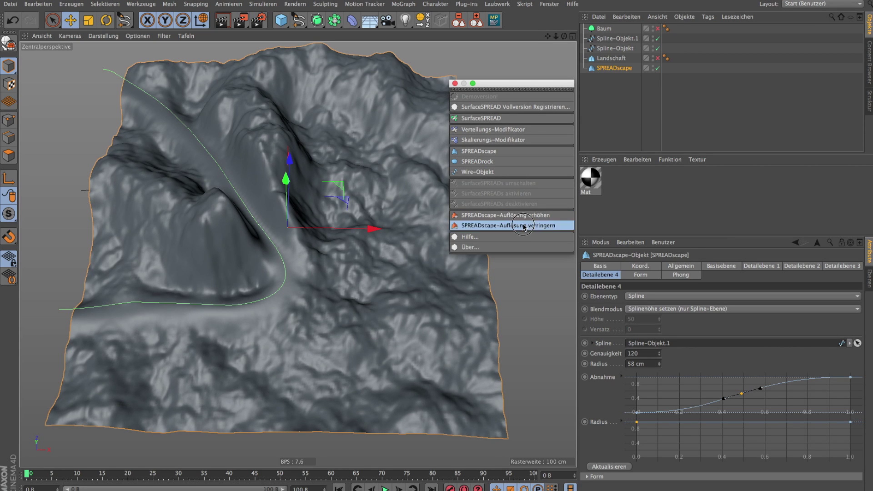
click(525, 217)
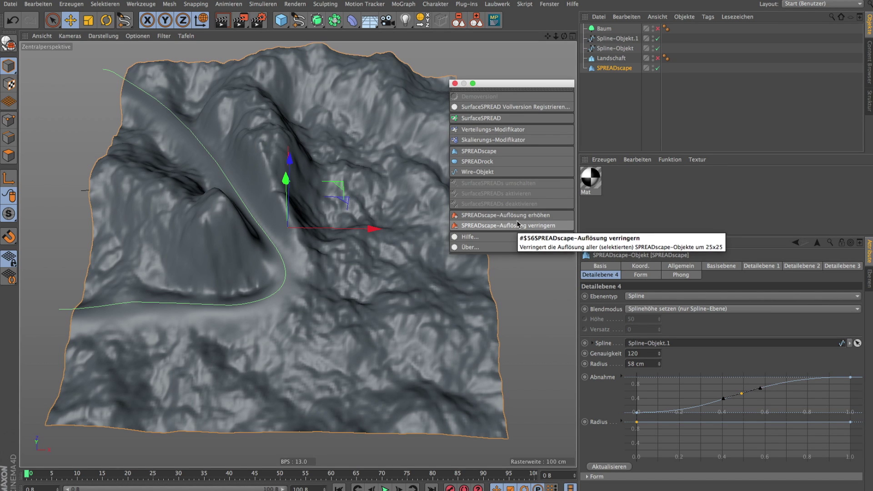
click(517, 218)
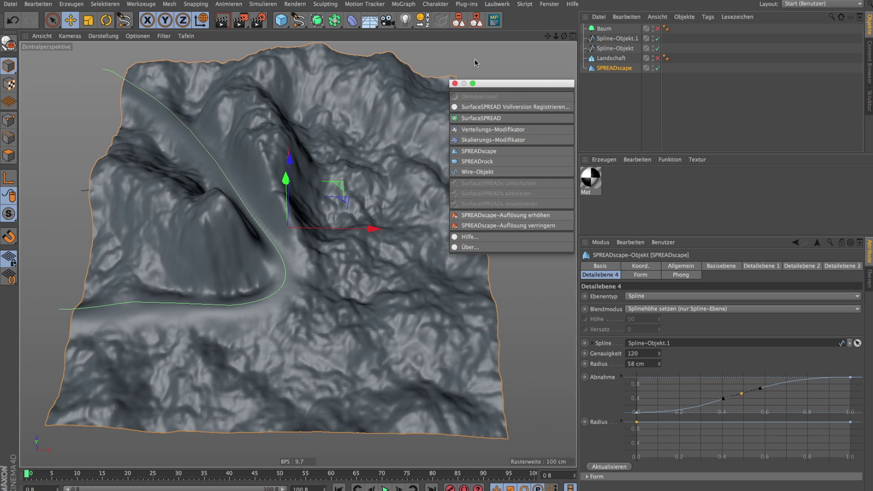
click(682, 268)
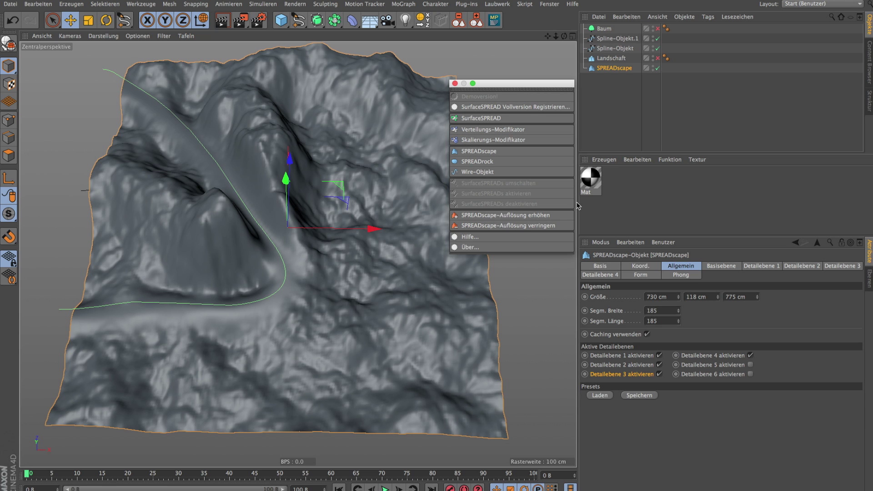
click(543, 216)
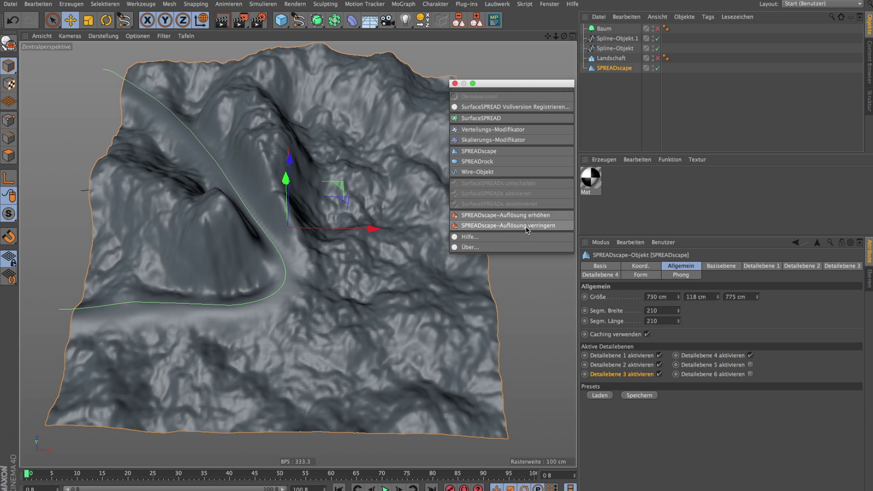
click(455, 83)
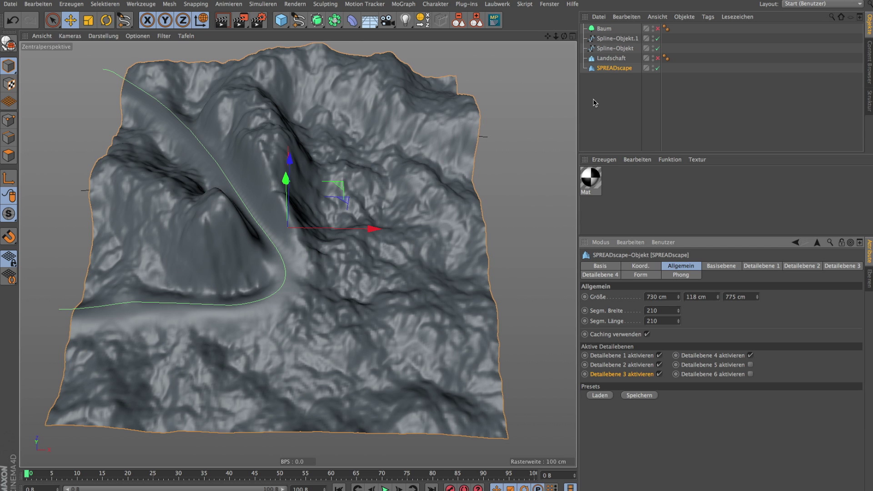
click(600, 103)
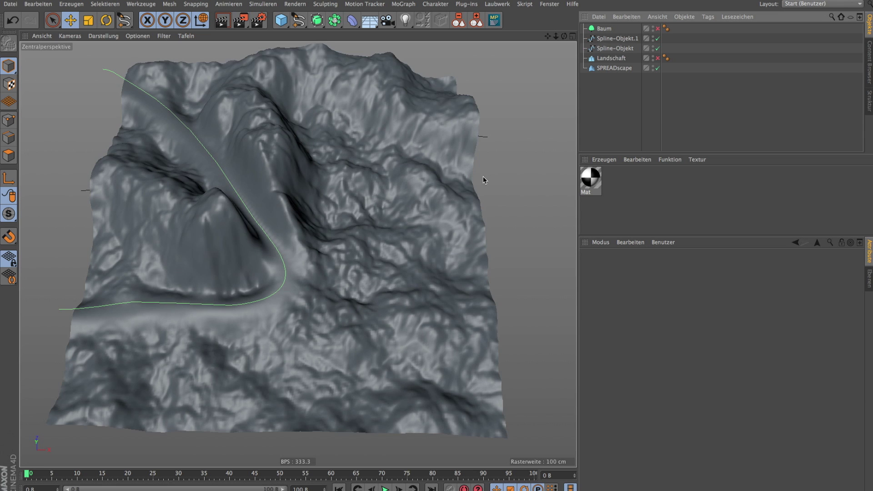
- Add a SurfaceSPREAD object with the Baum tree as clone and SPREADscape as surface
click(657, 28)
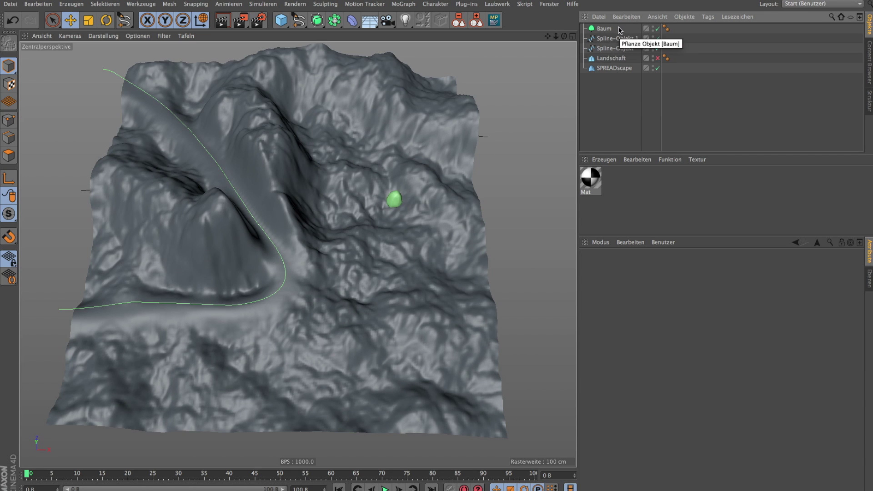
click(478, 4)
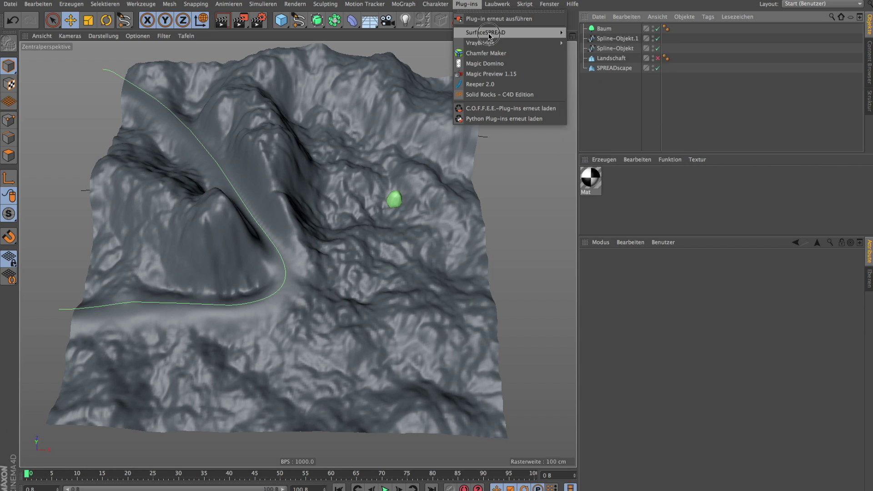
mouse_move(486, 31)
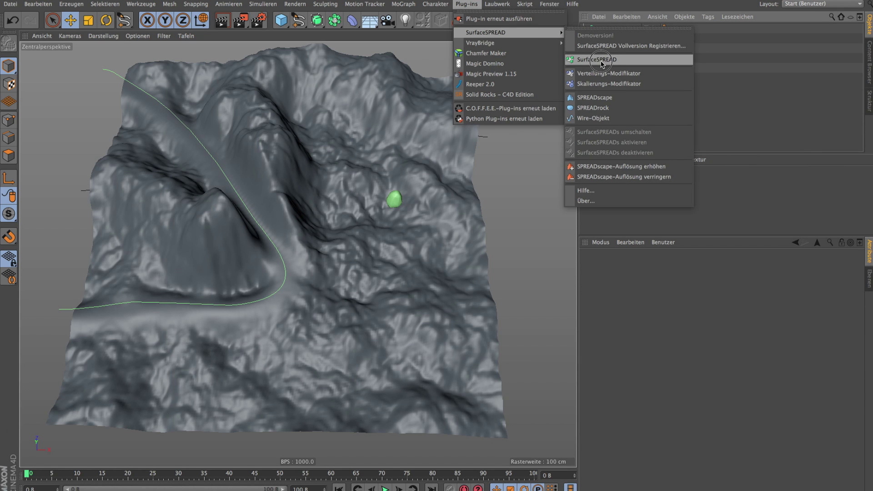
click(603, 64)
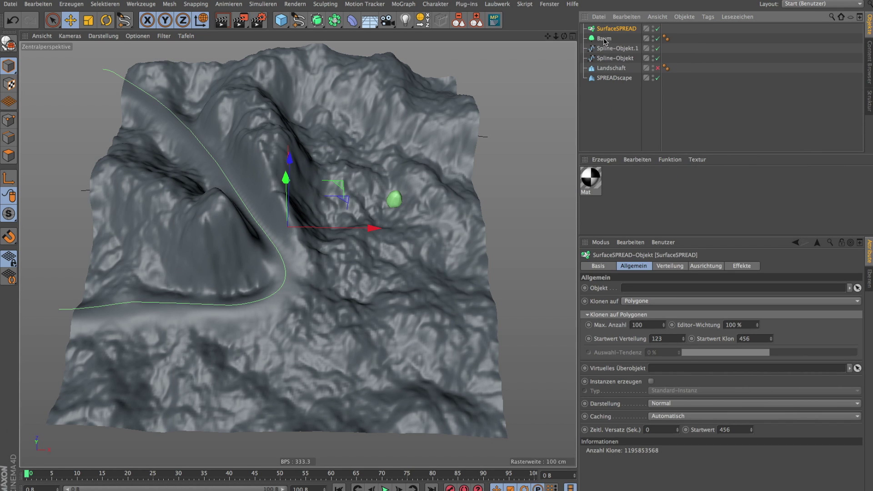
drag(604, 39, 608, 30)
drag(607, 81, 634, 289)
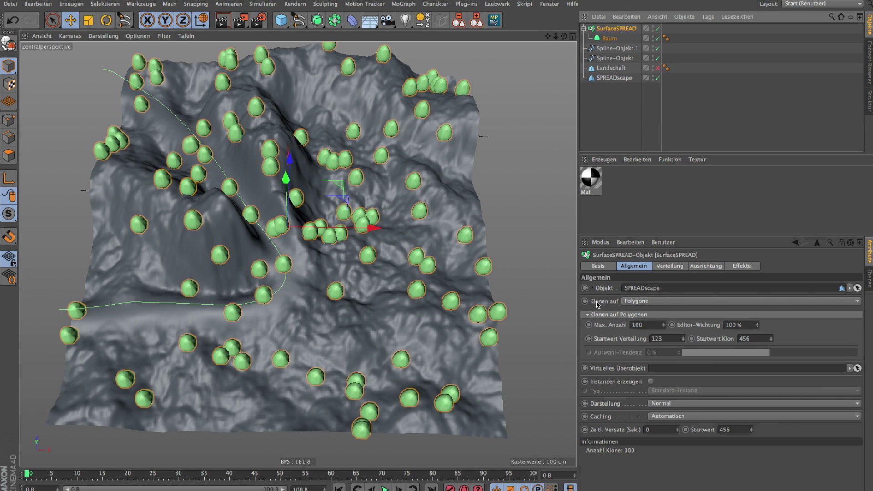
- Set the maximum clone count to 500 and generate the trees as render instances
double_click(646, 325)
text(500)
key(Return)
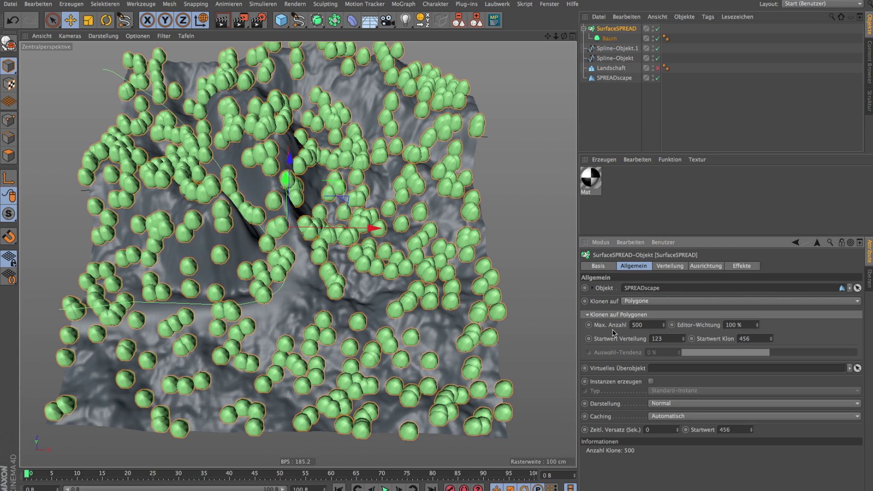
click(651, 382)
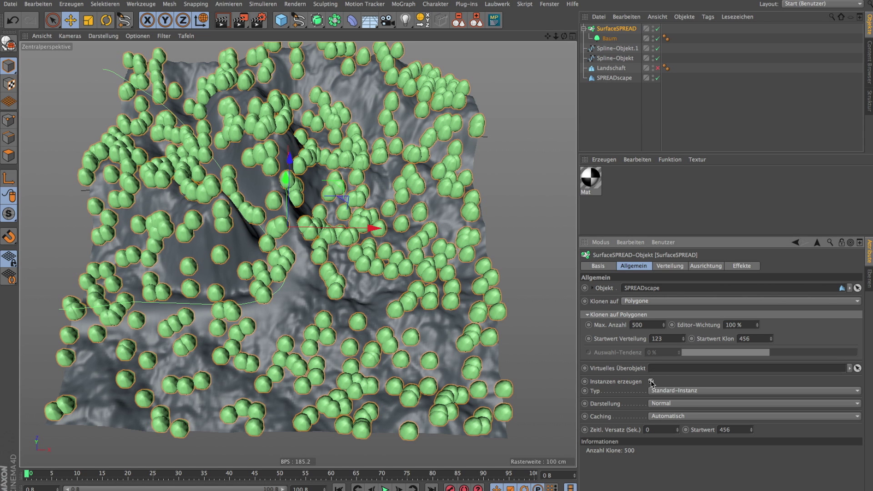
click(666, 392)
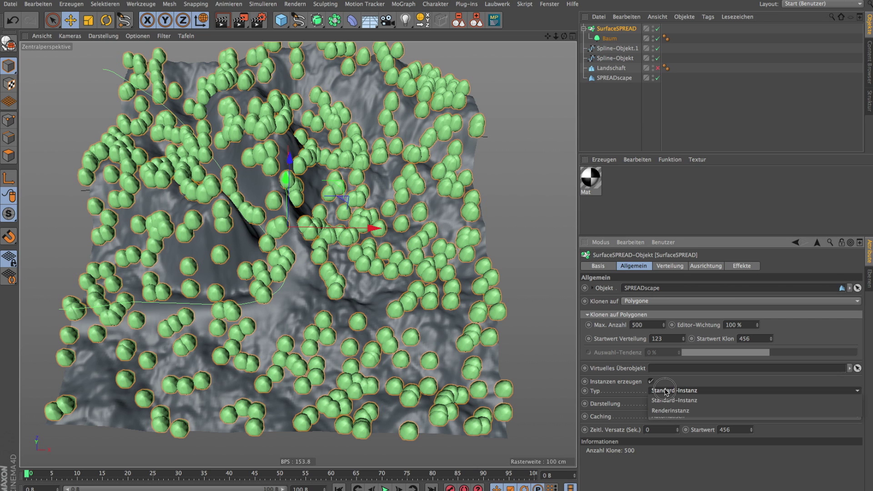
click(672, 410)
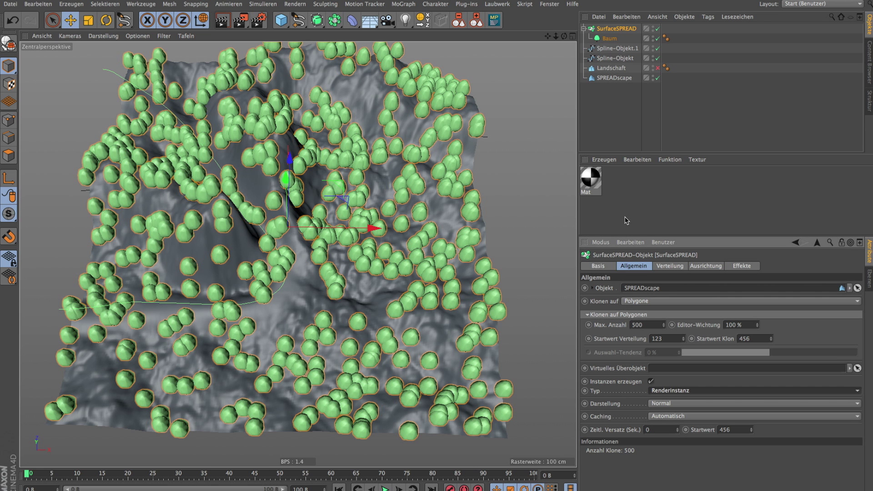
click(624, 221)
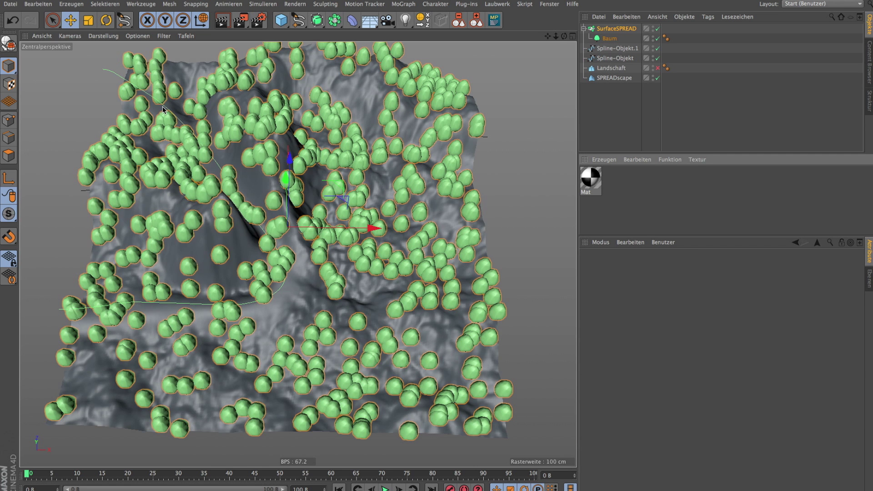
click(609, 28)
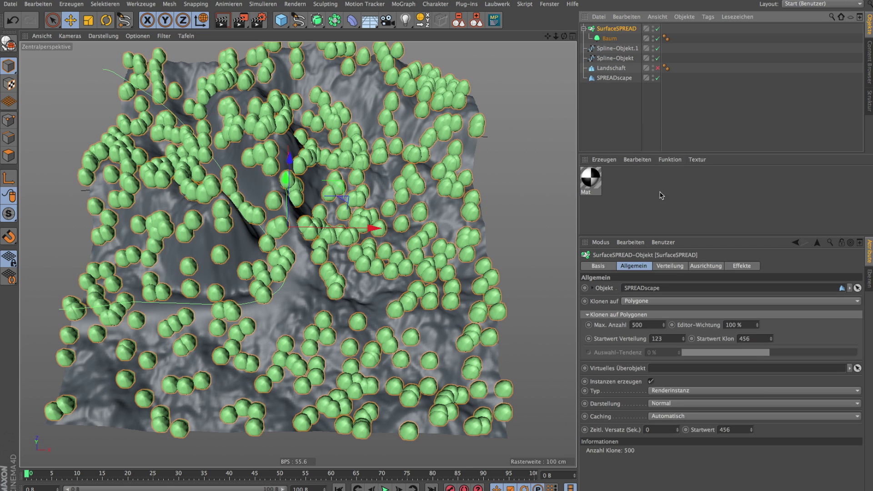
- Add a Verteilungs-Modifikator as a modifier filter under Einschränken on the Verteilung tab
click(673, 267)
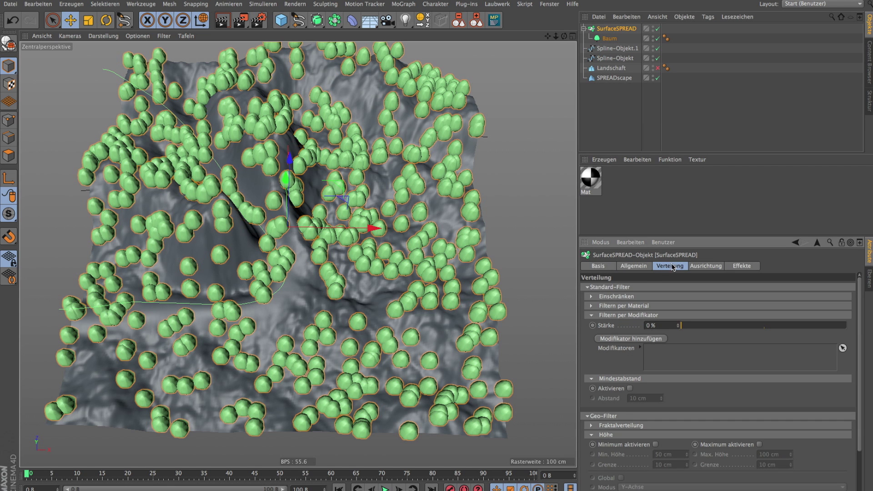
click(591, 297)
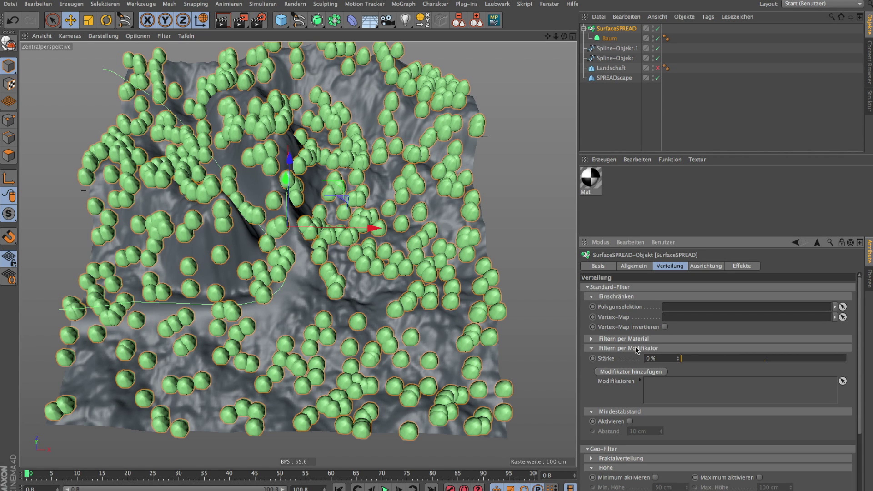
click(623, 371)
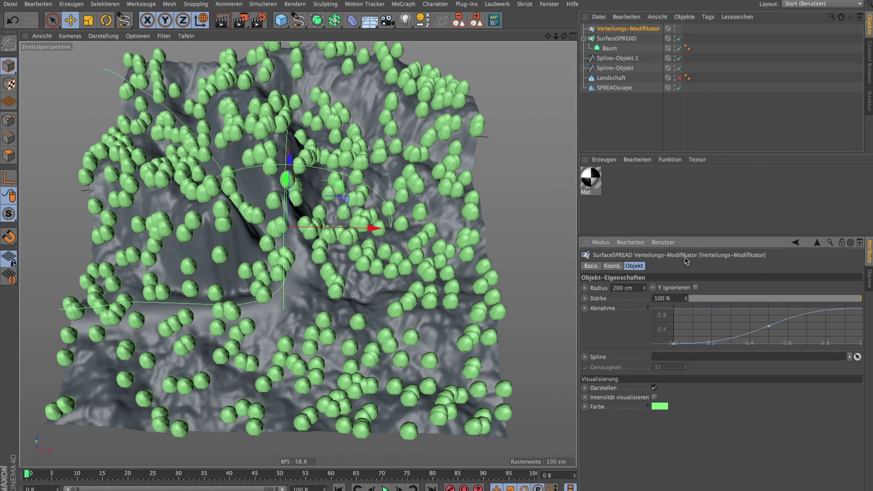
click(630, 40)
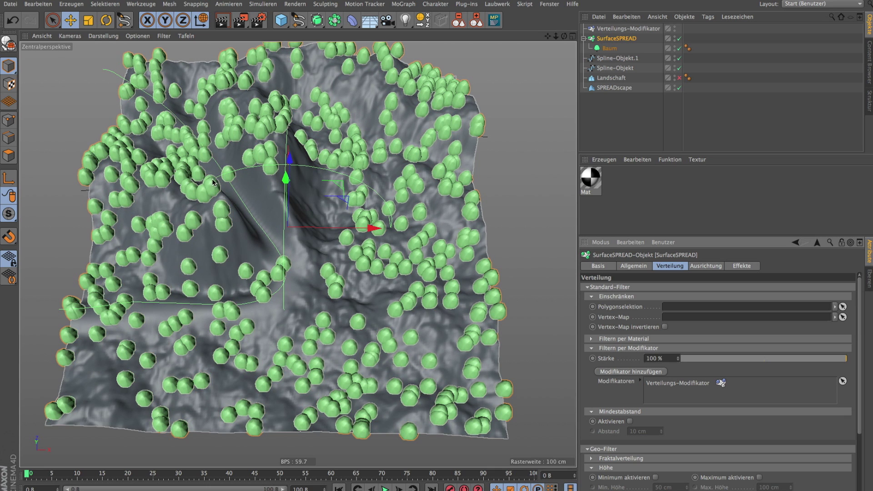
click(618, 29)
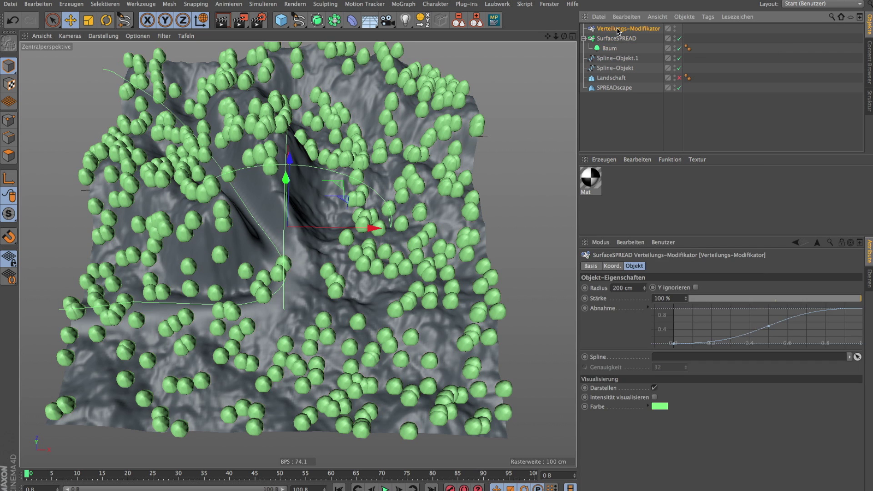
- Link the modifier to Spline-Objekt.1 with a 73 cm radius and inspect the tree-free valley
drag(620, 61, 676, 359)
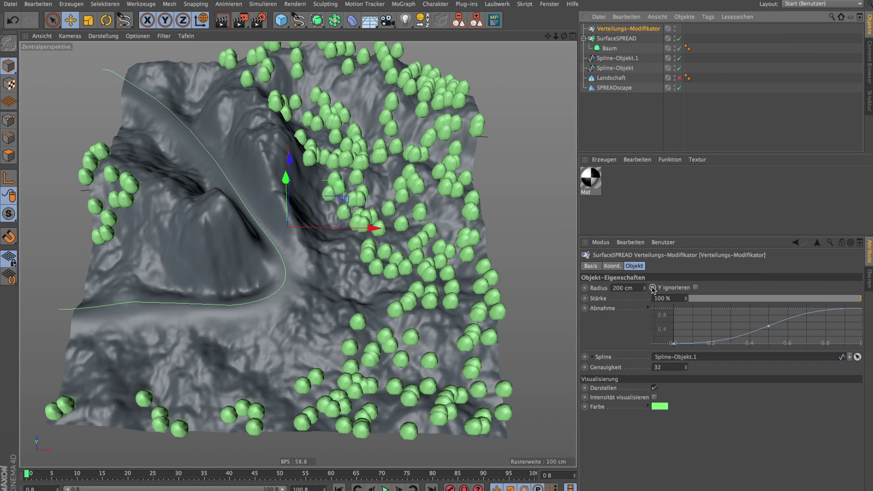
drag(644, 288, 644, 327)
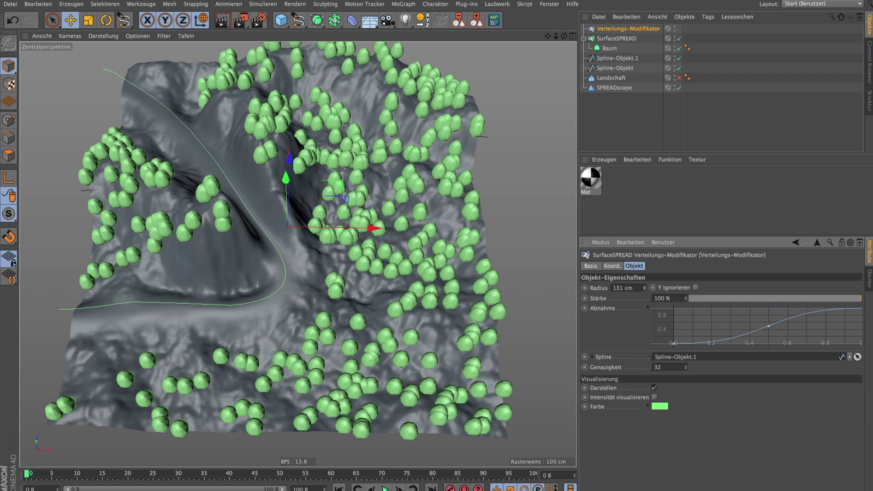
mouse_move(644, 288)
mouse_down()
mouse_move(644, 301)
mouse_move(645, 285)
mouse_move(634, 286)
mouse_move(645, 285)
mouse_up()
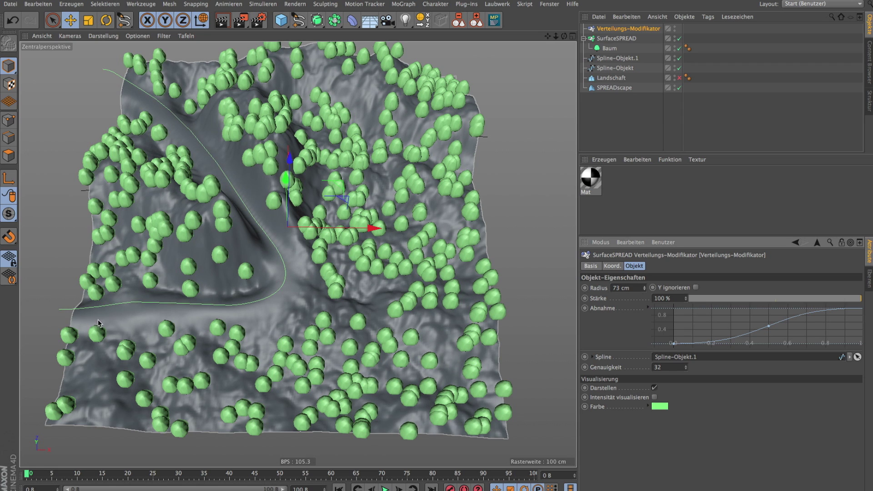
mouse_move(564, 36)
mouse_down()
mouse_move(537, 50)
mouse_move(564, 50)
mouse_up()
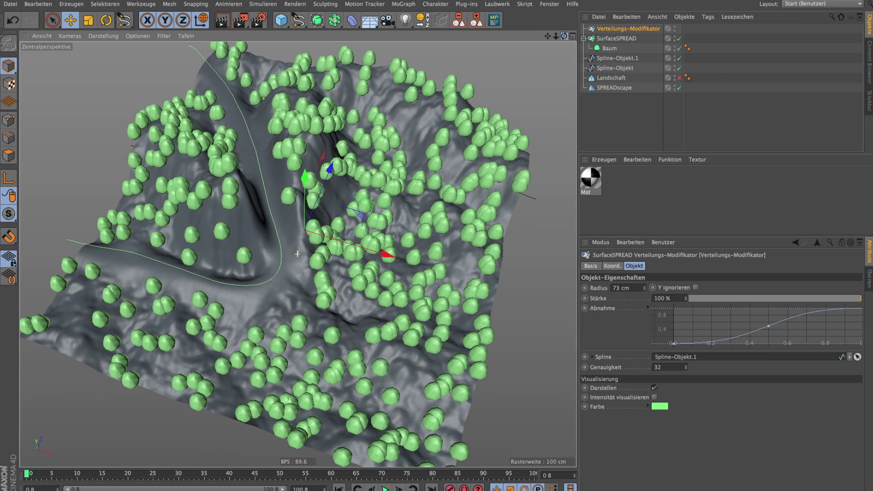
drag(297, 254, 337, 210)
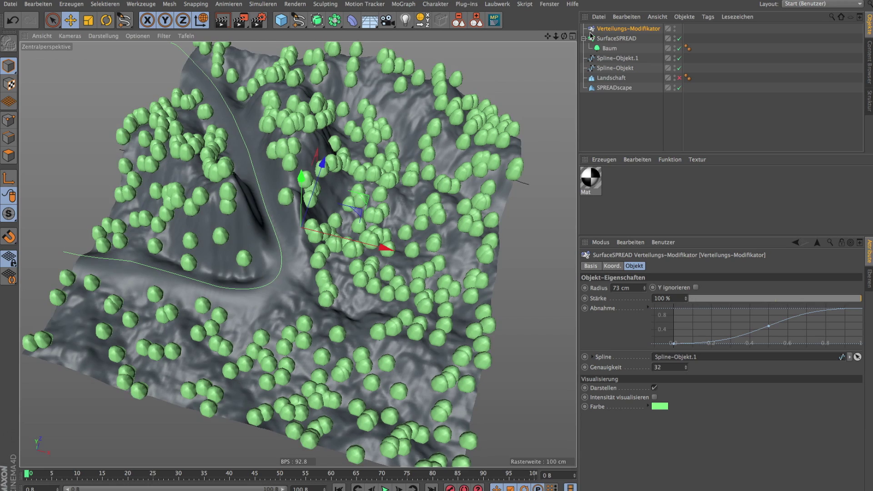
drag(564, 36, 555, 27)
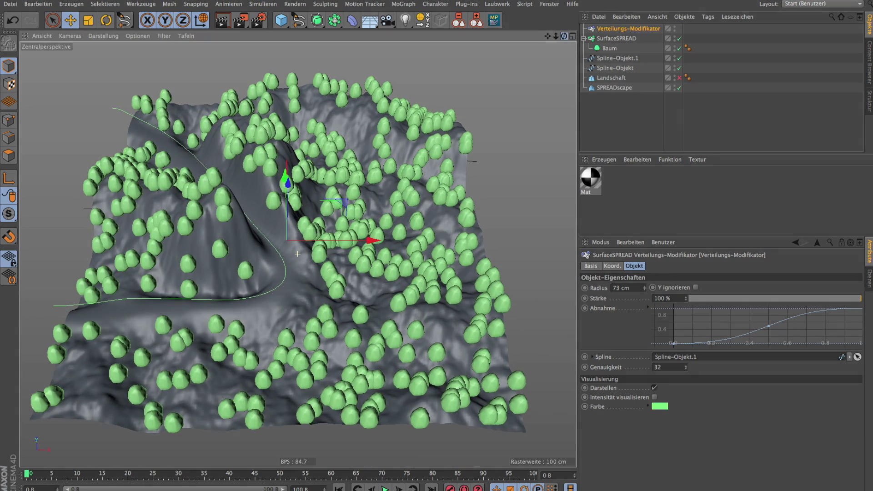